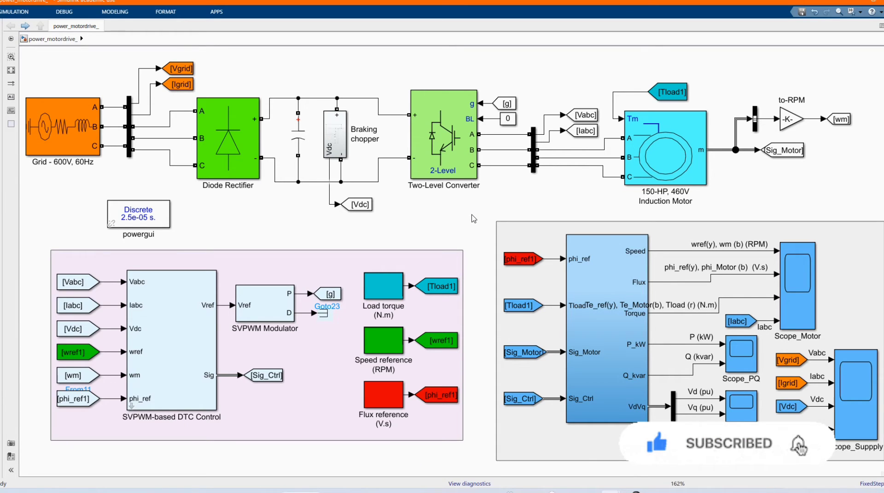
Open the parameters of the 600 V, 60 Hz grid source block and close them without changes.
scroll(473, 216, "down", 1)
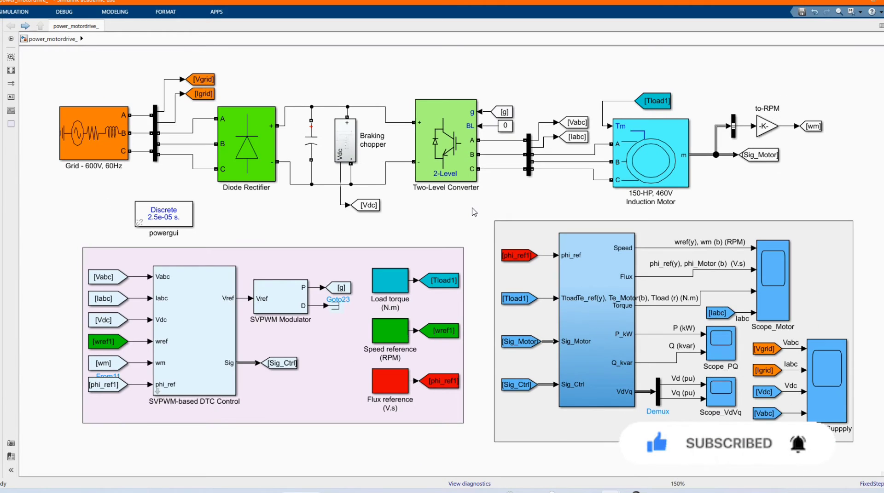
scroll(473, 212, "up", 1)
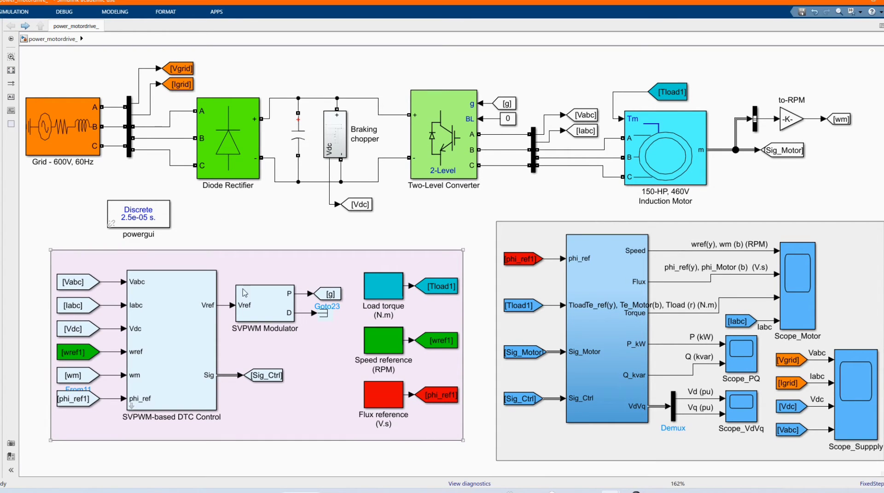
left_click(69, 124)
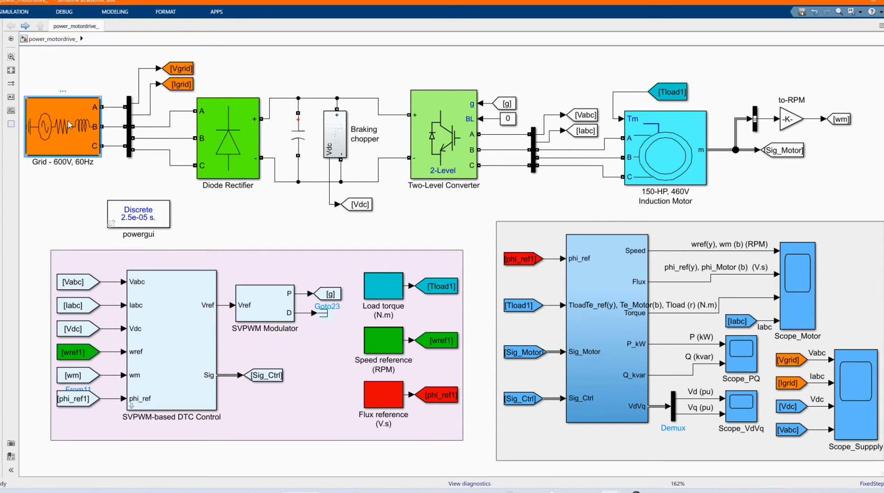
double_click(69, 124)
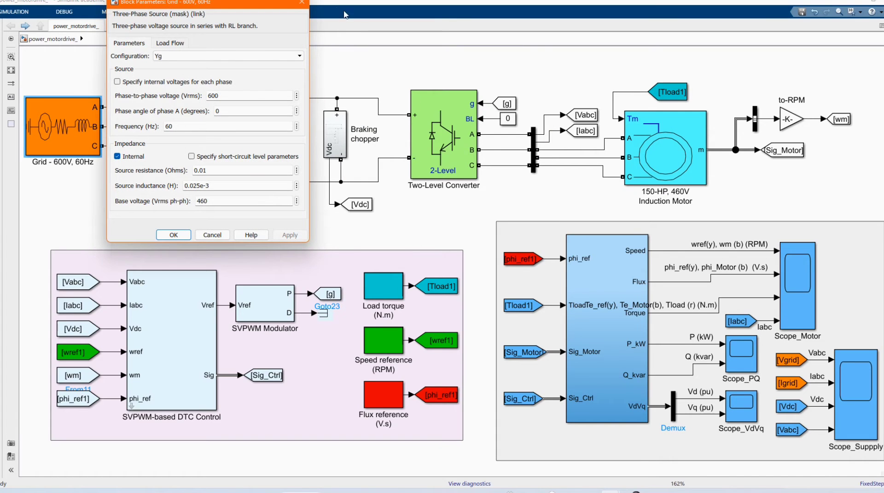
key("Escape")
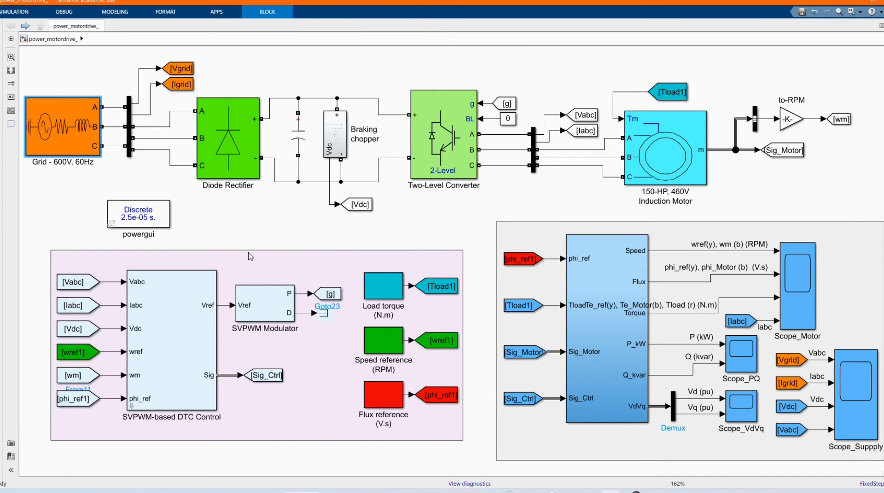
Look over the rectifier, converter, induction motor, DTC control area and measurement area of the drive model.
left_click(228, 167)
left_click(448, 160)
left_click(680, 154)
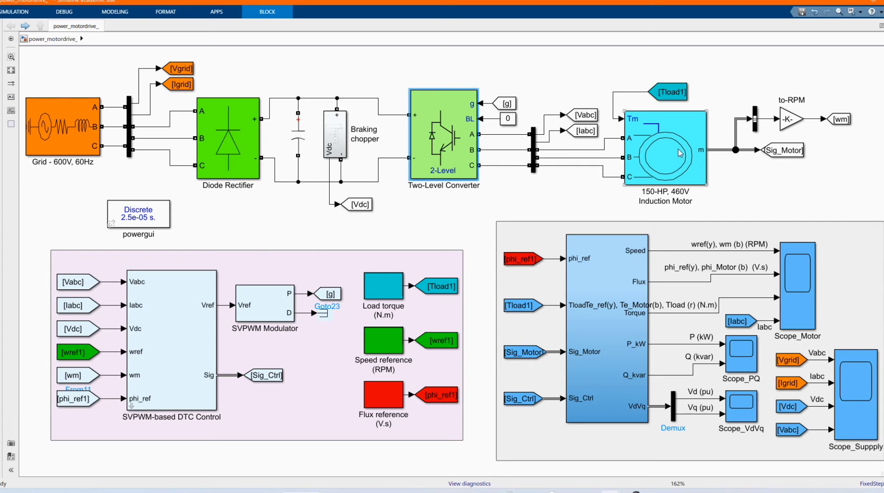
left_click(131, 357)
left_click(249, 410)
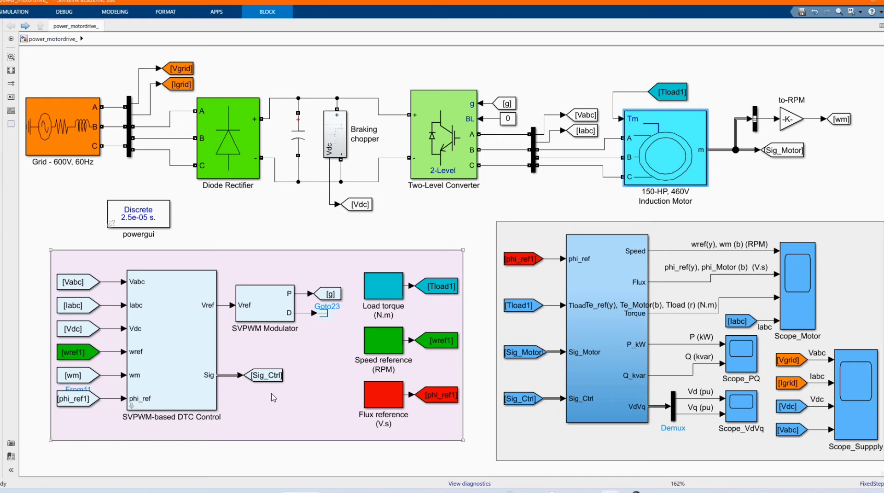
left_click(601, 293)
Review the grid source's configuration, voltage, frequency and impedance parameters.
left_click(39, 135)
left_click(43, 134)
double_click(43, 134)
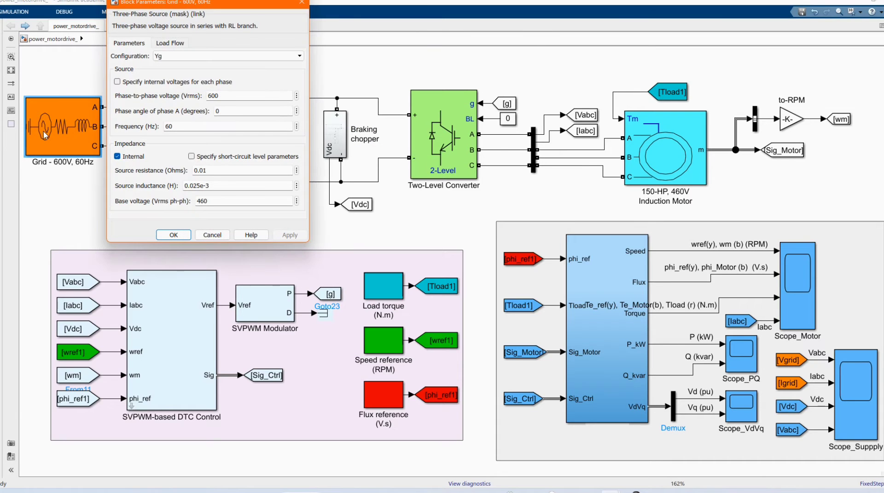
left_click_drag(226, 7, 243, 54)
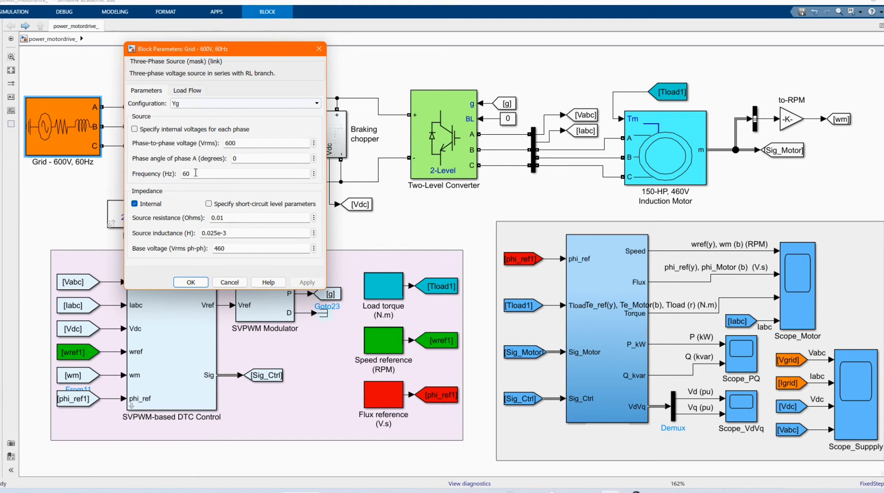
left_click(191, 282)
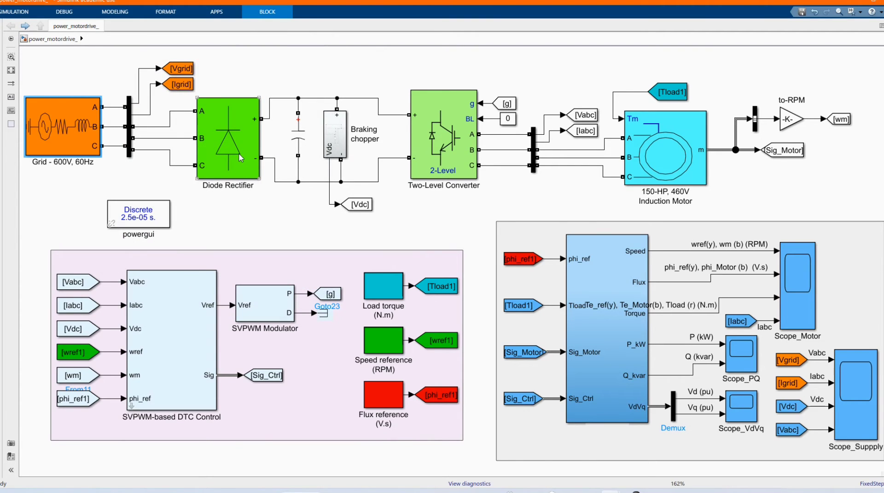
Review the parameters of the grid-side three-phase VI measurement block and inspect its Vgrid and Igrid tags.
left_click(130, 142)
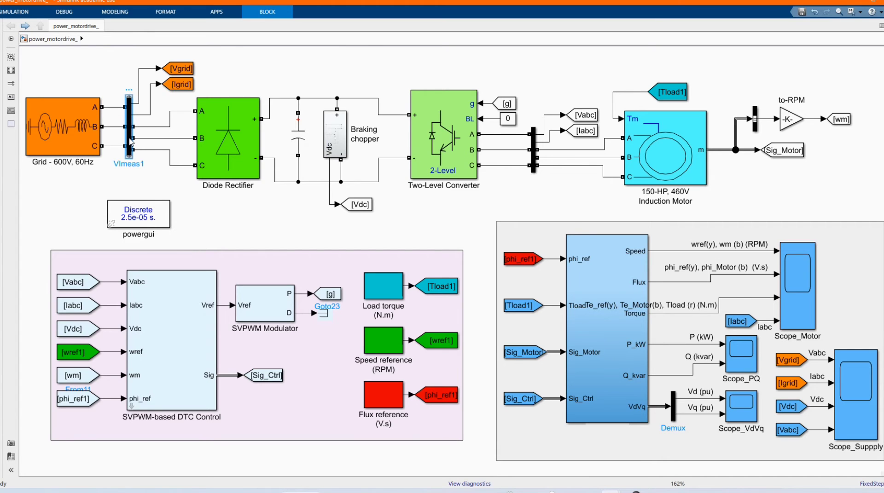
double_click(130, 142)
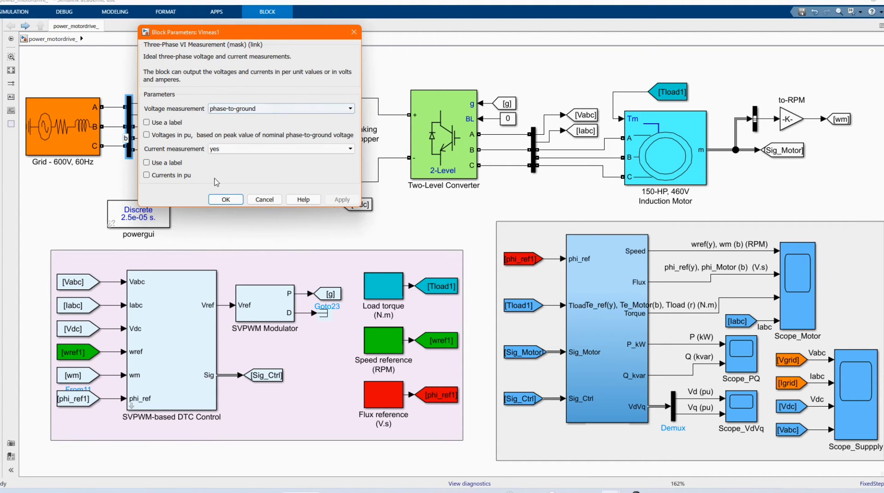
left_click(226, 200)
left_click(181, 70)
left_click(178, 84)
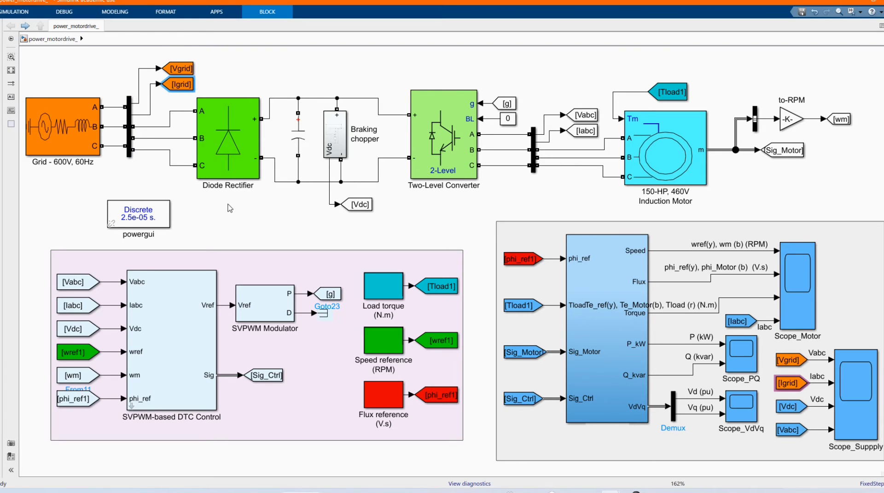
Review the Diode Rectifier's bridge arm, snubber and power electronic device parameters.
left_click(219, 157)
double_click(219, 157)
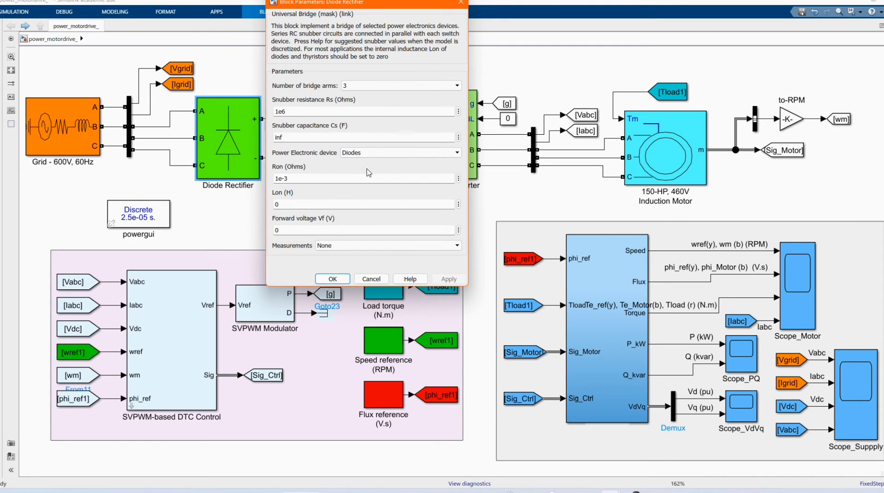
left_click(332, 279)
Review the DC-link capacitor's branch type, capacitance and initial voltage parameters.
left_click(299, 141)
double_click(299, 142)
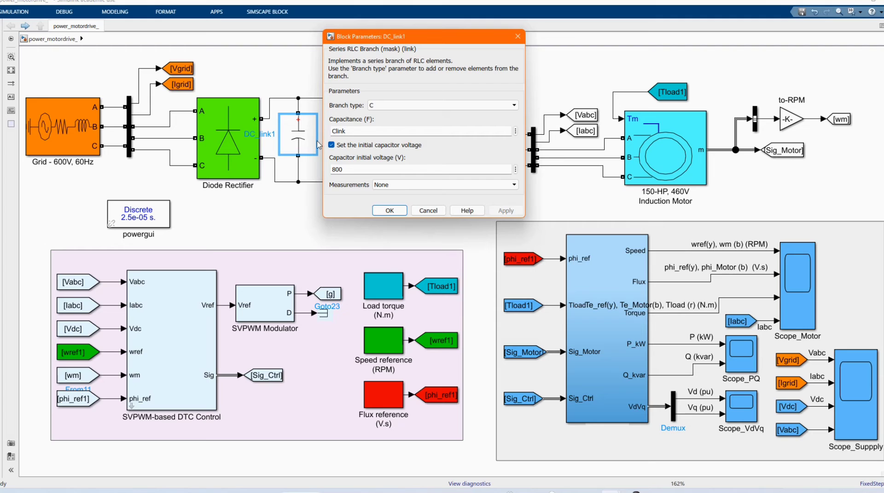
left_click(388, 211)
left_click(307, 221)
Open the Braking chopper subsystem and review the parameters of its braking resistor.
left_click(334, 146)
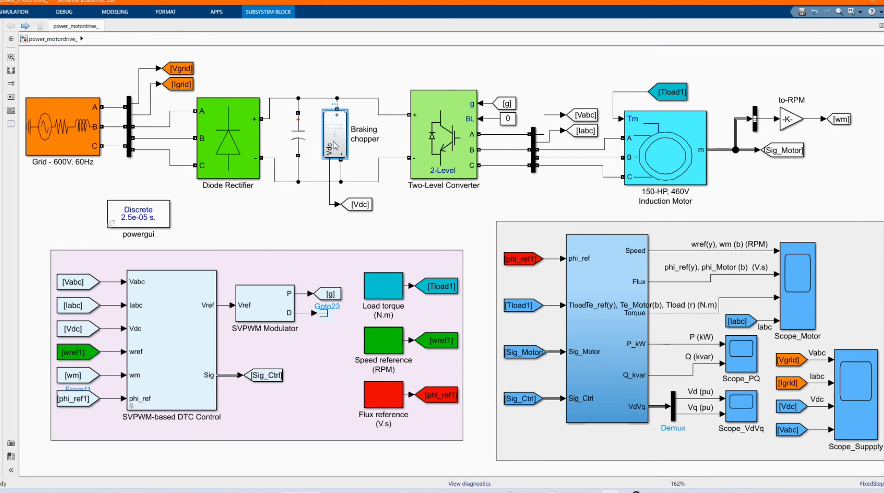
double_click(338, 139)
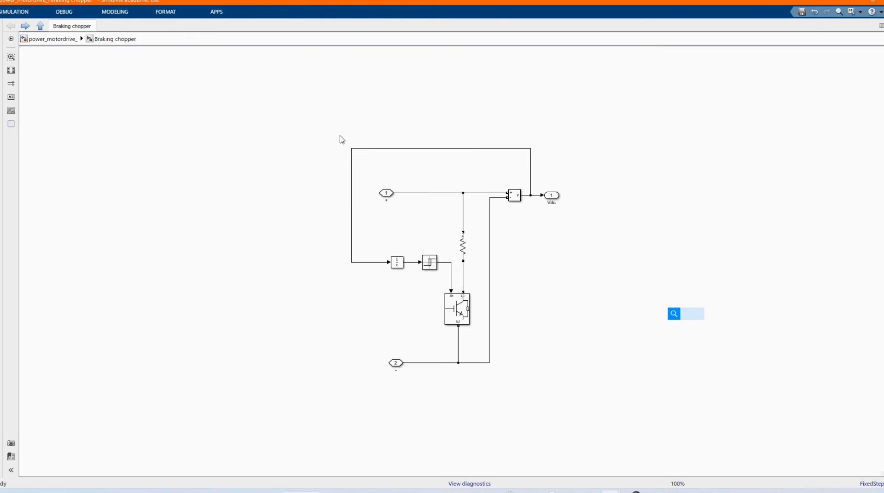
left_click(554, 329)
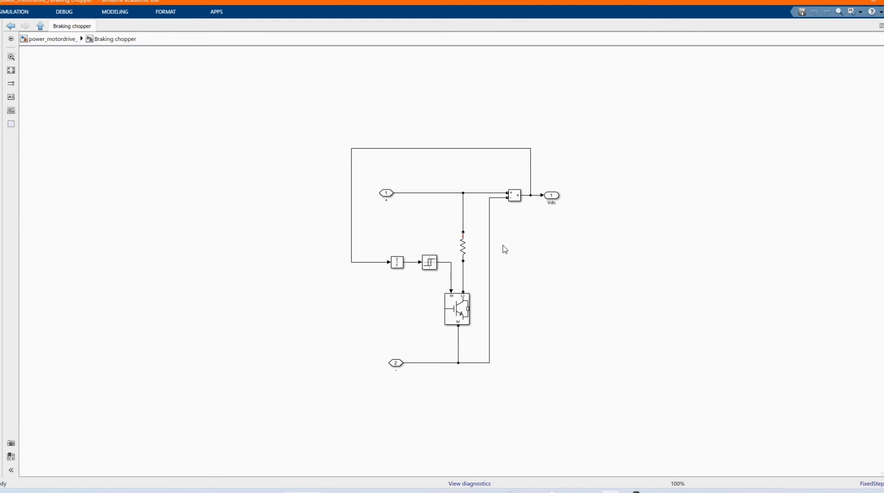
left_click(464, 248)
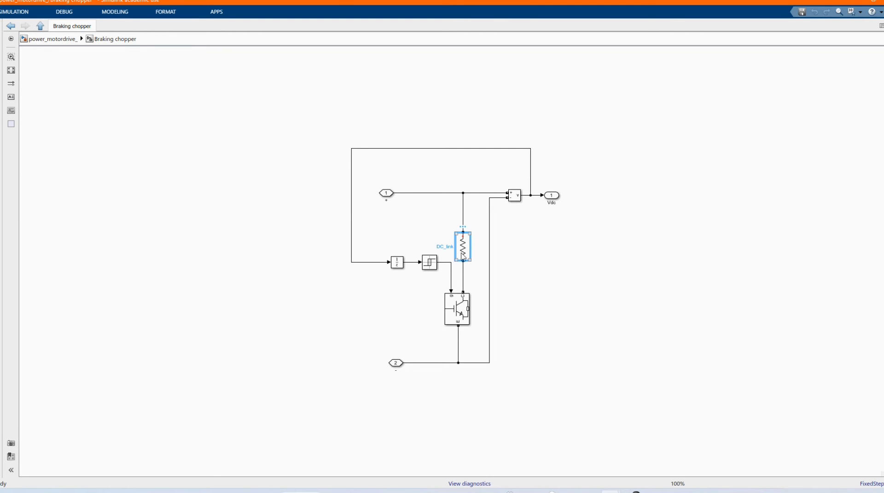
double_click(466, 251)
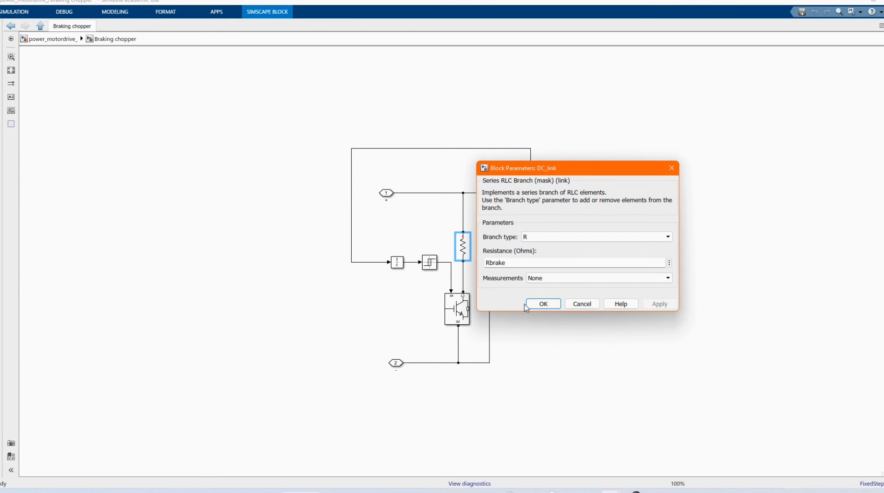
left_click(543, 304)
Review the parameters of the chopper's IGBT and relay blocks and return to the top-level model.
double_click(467, 310)
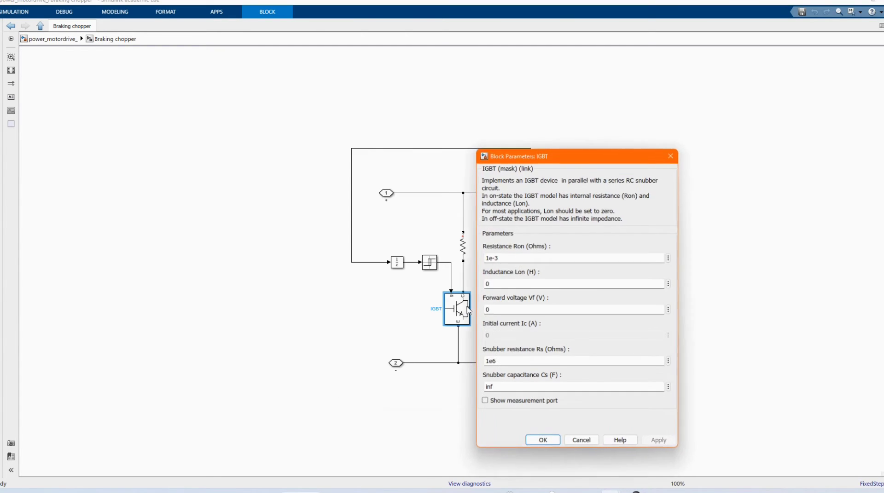
left_click(542, 438)
left_click(429, 267)
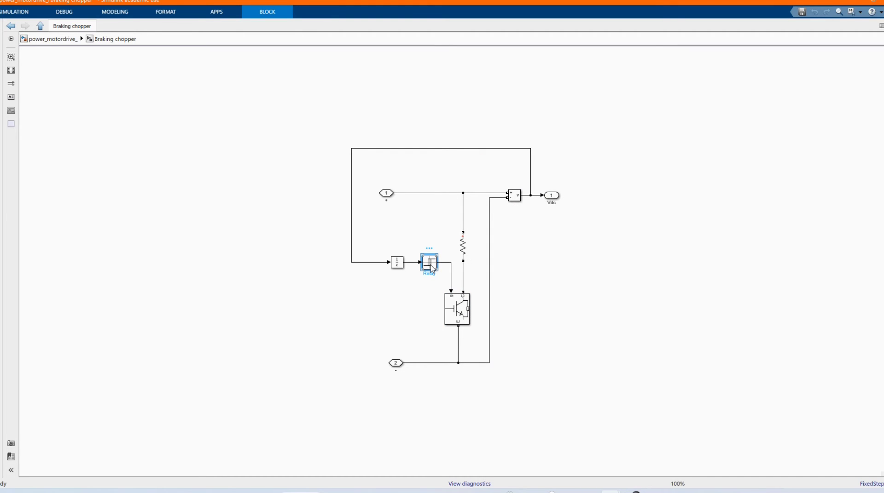
double_click(430, 266)
left_click(527, 368)
left_click(41, 26)
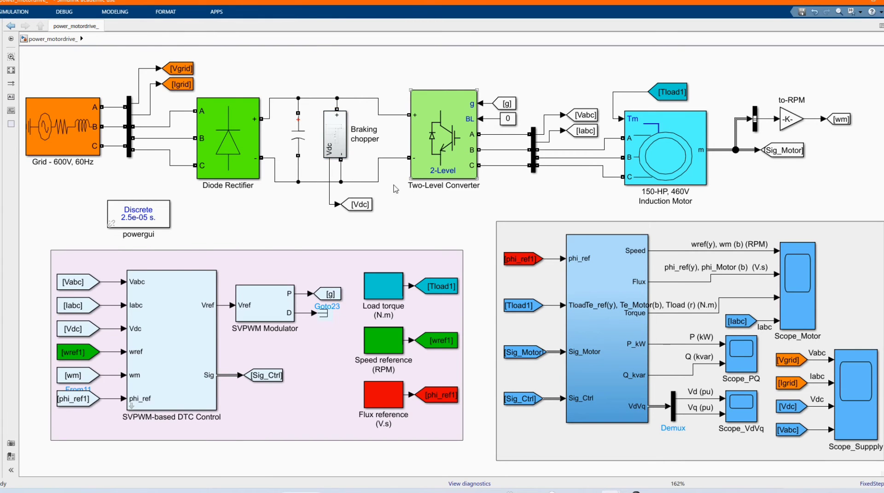
Review the Two-Level Converter's model type and diode parameters.
left_click(441, 148)
double_click(442, 148)
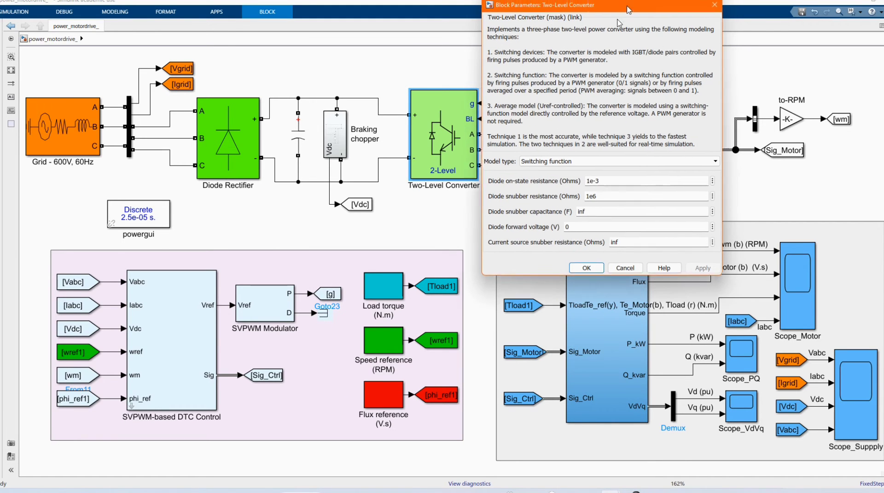
left_click(569, 293)
Inspect the motor-side measurement block and its Vabc tag, and move the Iabc tag slightly down.
left_click(534, 173)
left_click(584, 115)
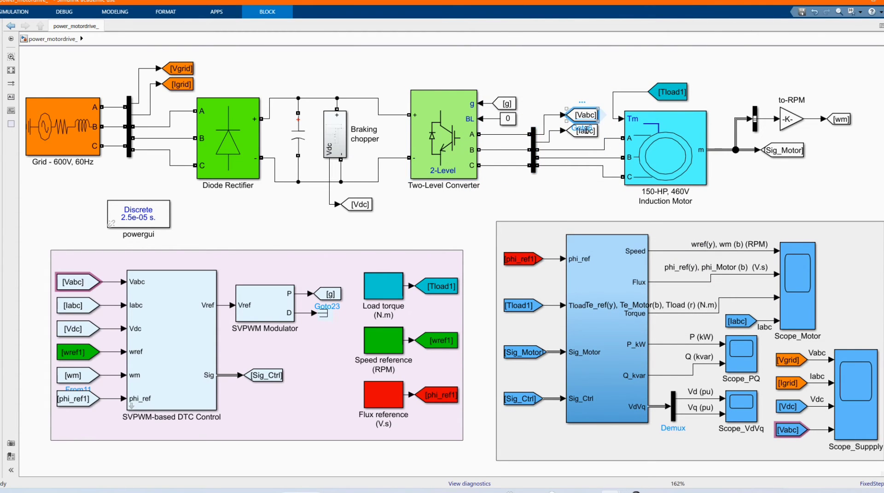
left_click_drag(583, 131, 583, 134)
left_click(555, 186)
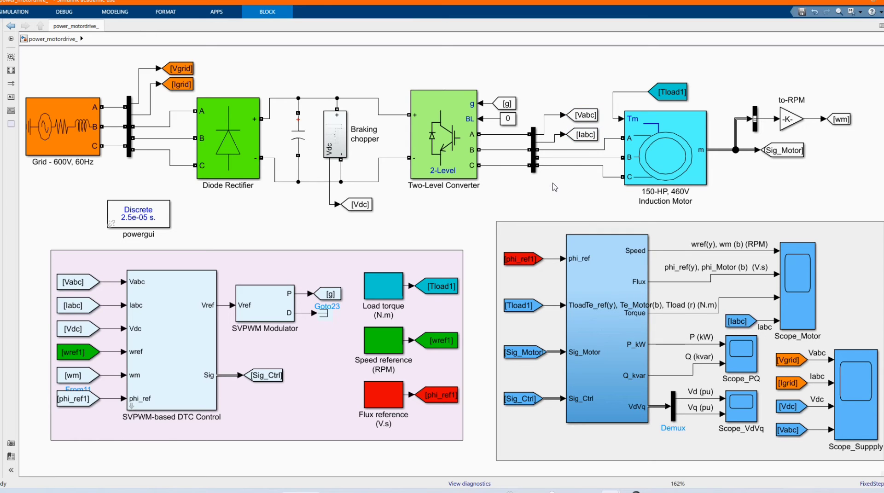
Review the 150-HP, 460V Induction Motor's configuration, electrical parameters, advanced and load flow settings.
double_click(680, 152)
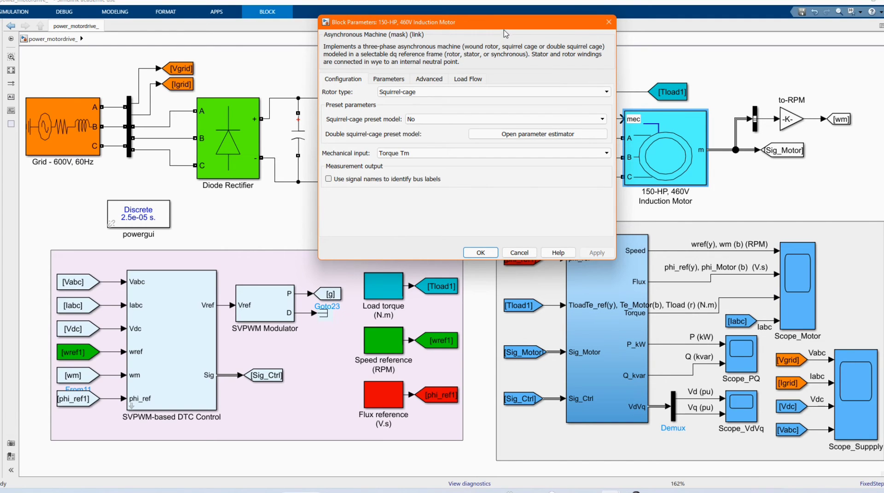
left_click_drag(505, 31, 413, 64)
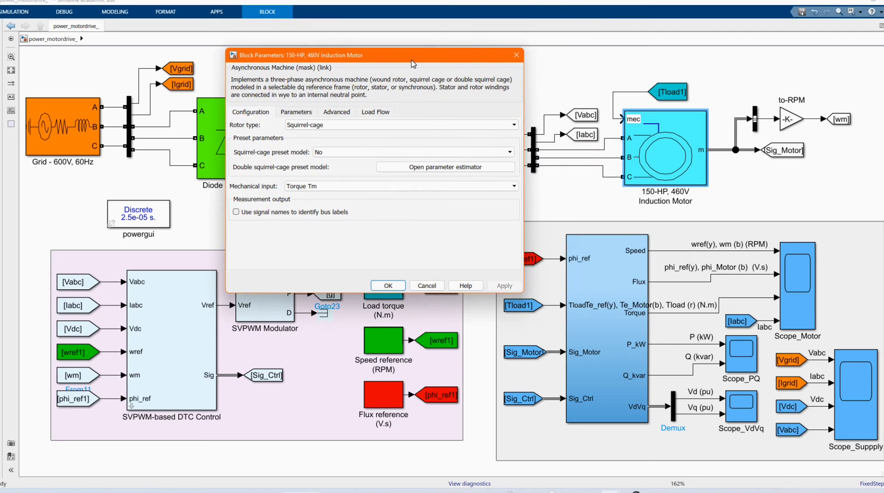
left_click(303, 186)
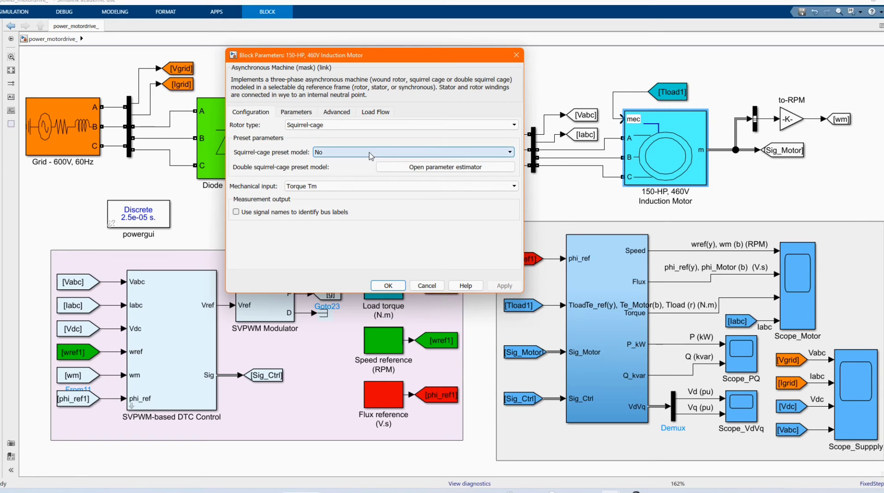
left_click(300, 113)
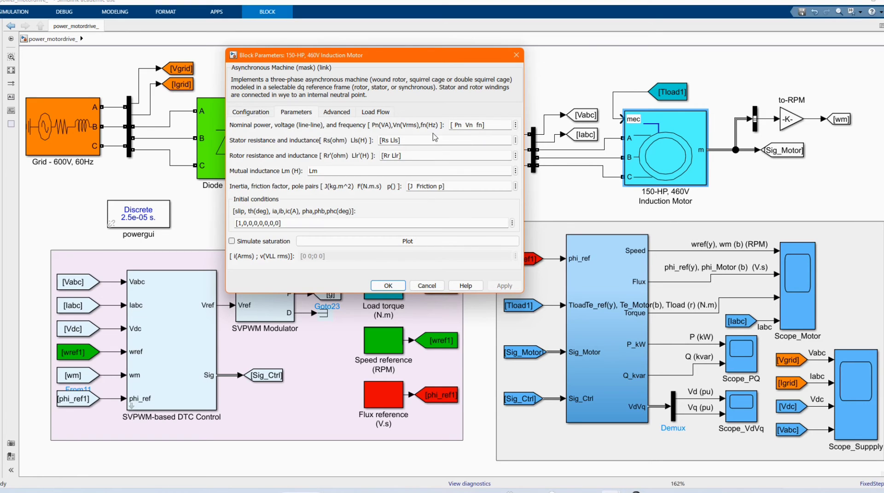
left_click(339, 111)
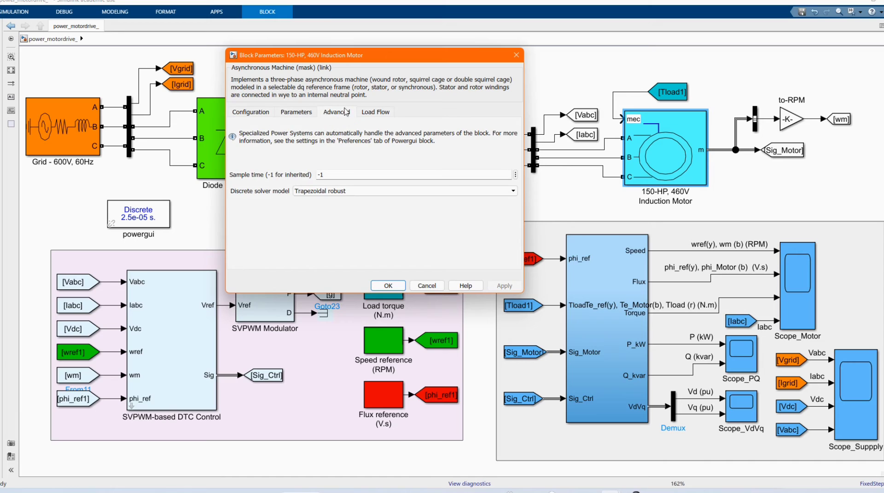
left_click(366, 112)
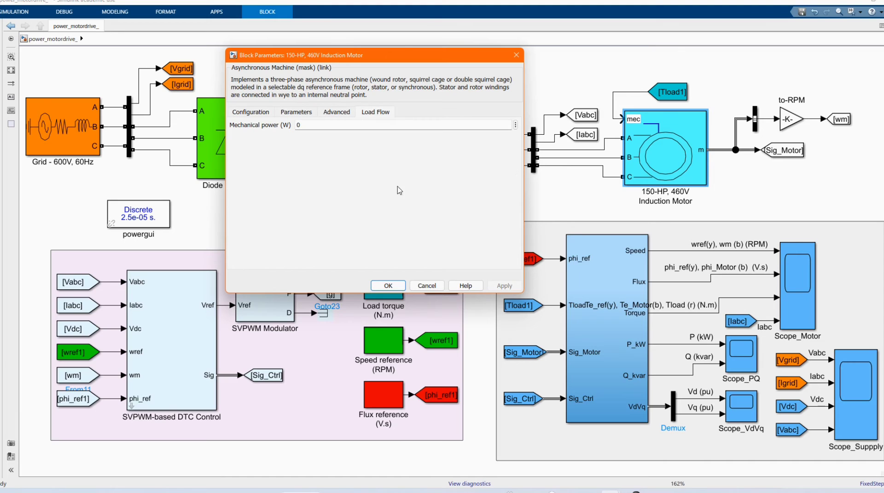
left_click(392, 287)
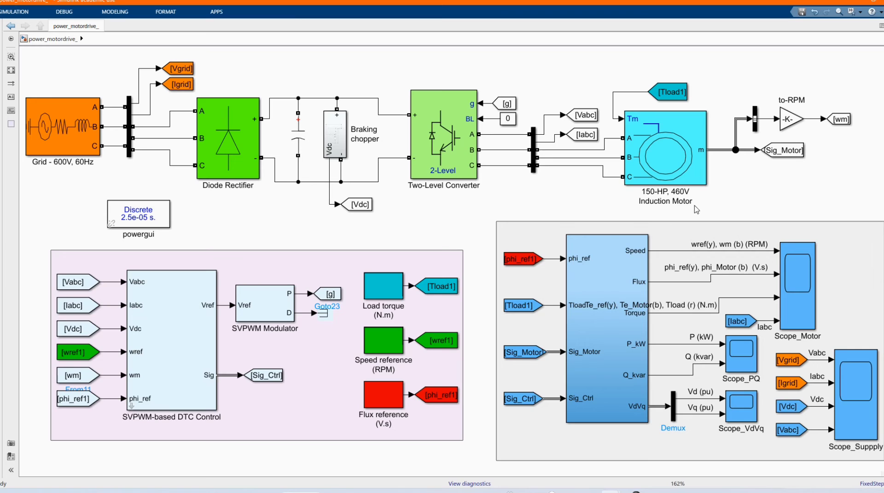
Inspect the Sig_Motor tag at the motor output and view the parameters of the to-RPM gain block.
left_click(794, 150)
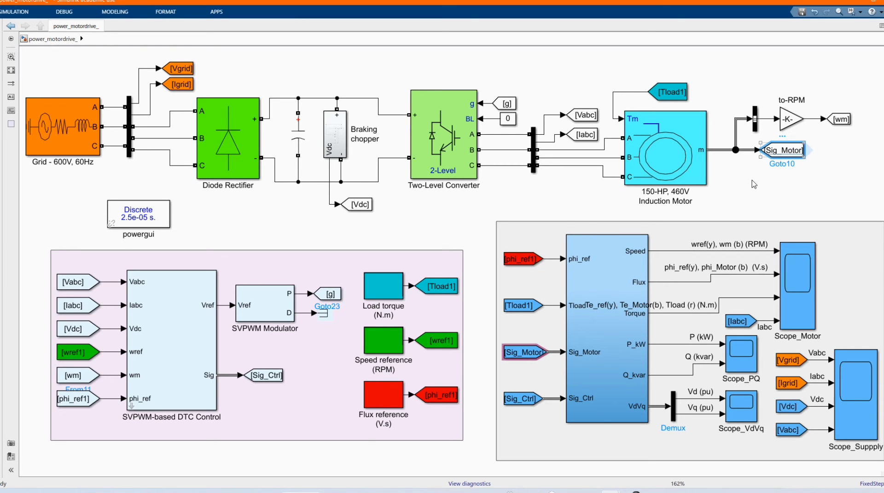
double_click(788, 123)
left_click(657, 198)
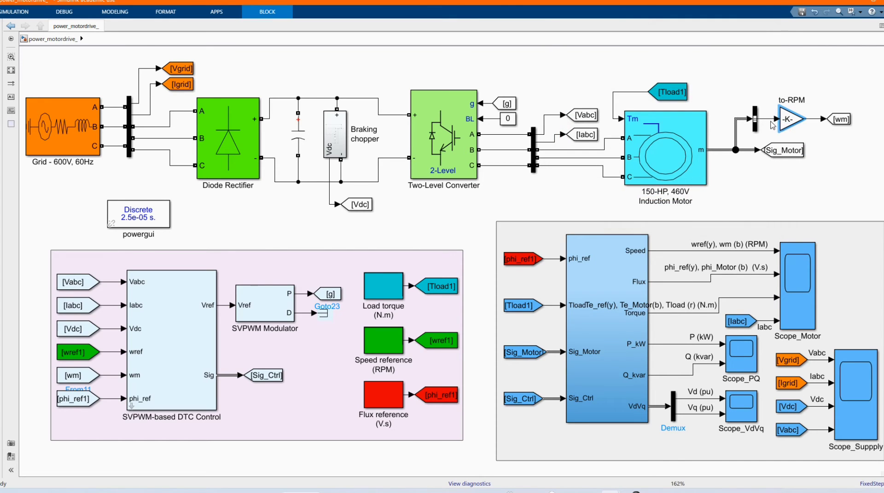
Trace the Tload1 and wref1 tags to their matching tags and view the Load torque block's stair generator parameters.
left_click(663, 95)
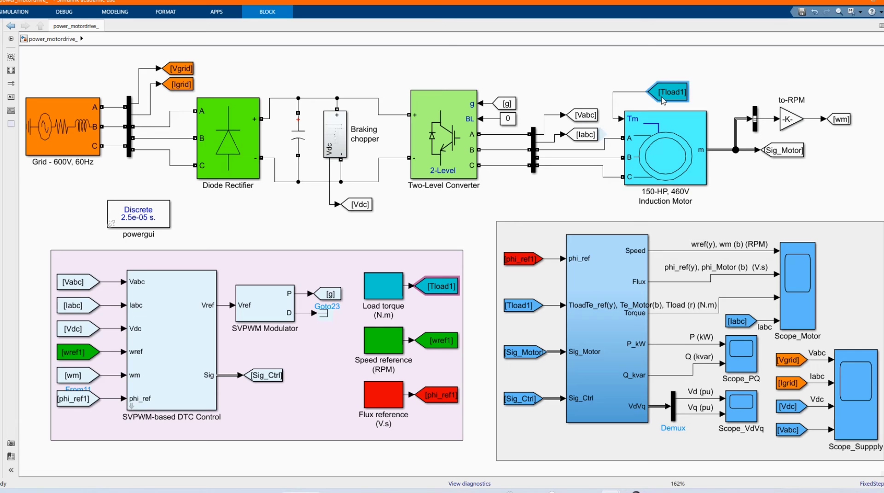
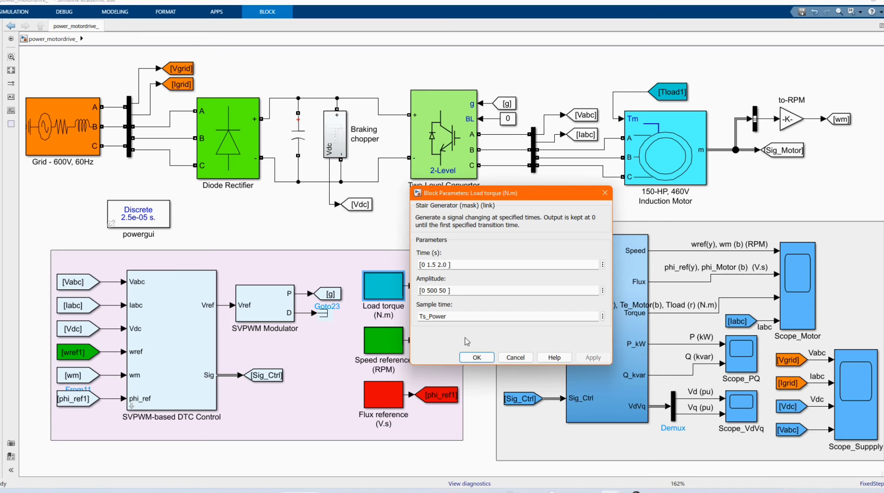
left_click(476, 358)
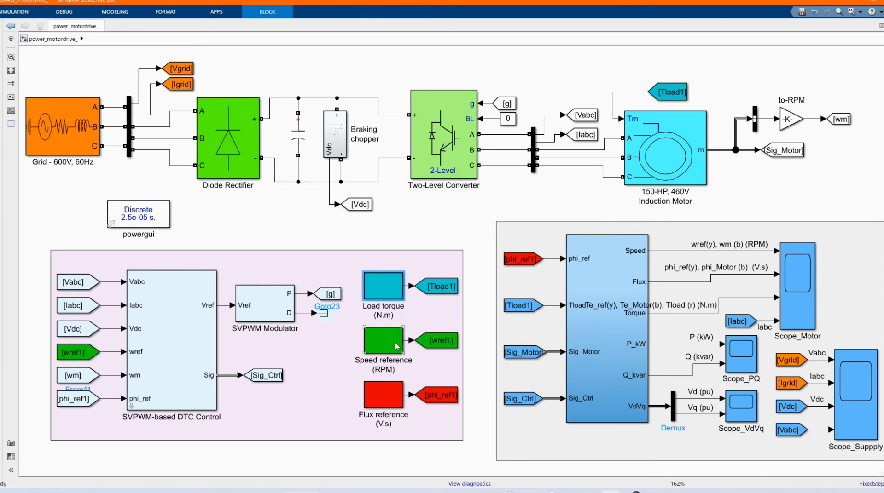
left_click(435, 342)
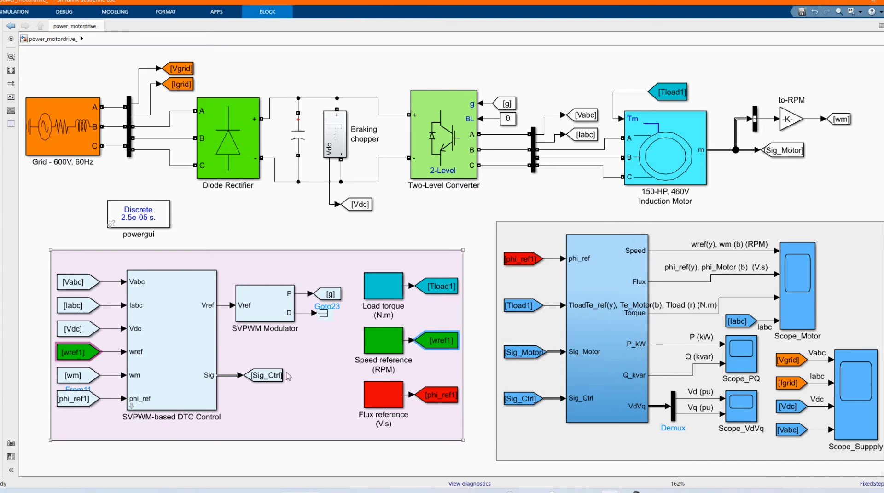
left_click(83, 355)
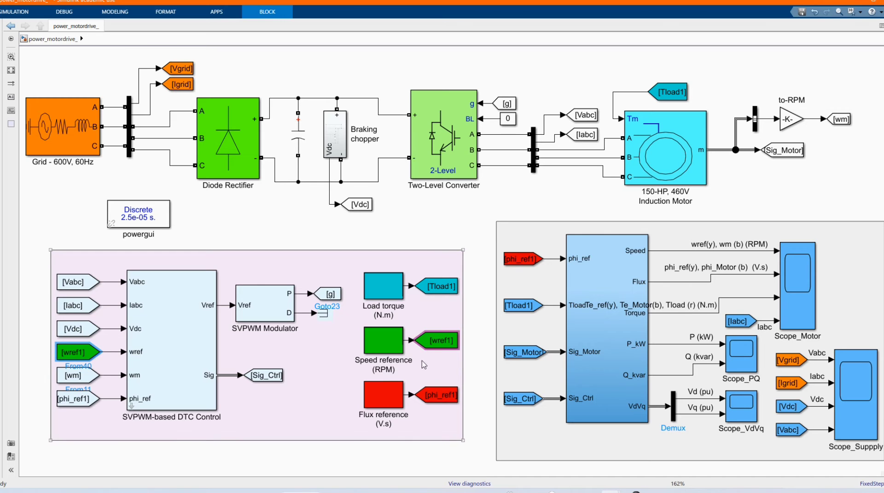
Review the motor parameters and control parameters of the SVPWM-based DTC Control block.
scroll(419, 285, "down", 2)
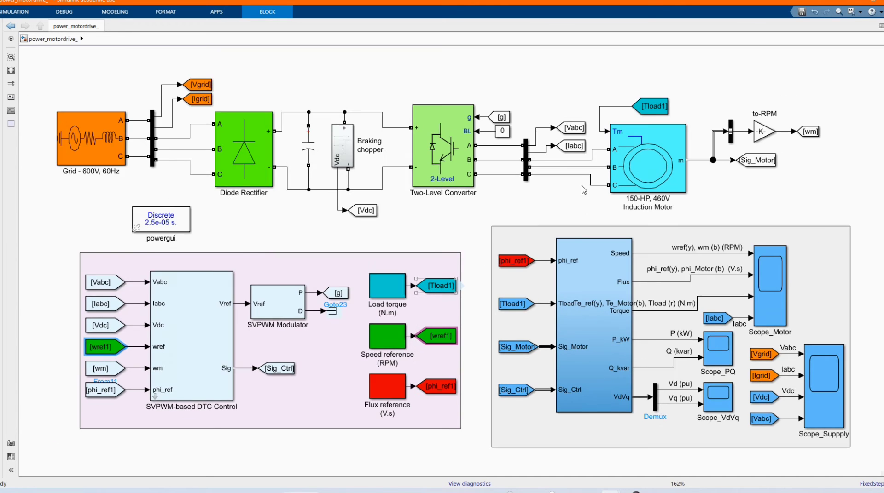
scroll(140, 397, "up", 1)
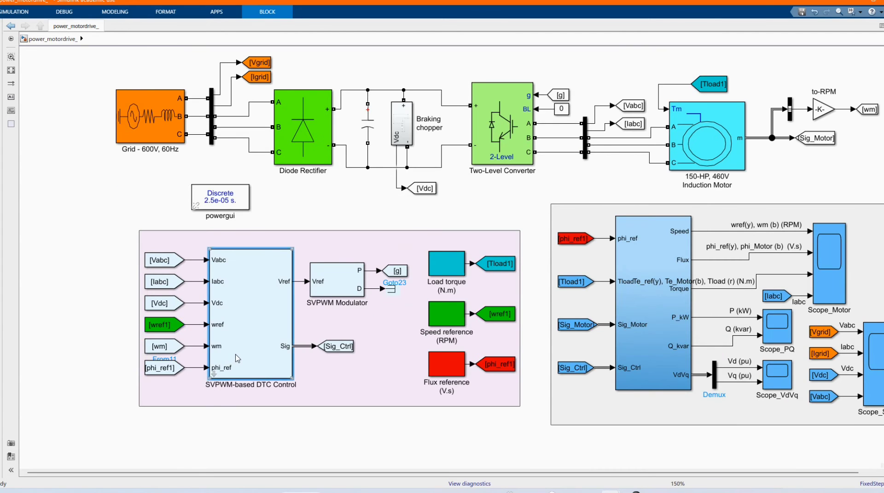
double_click(221, 365)
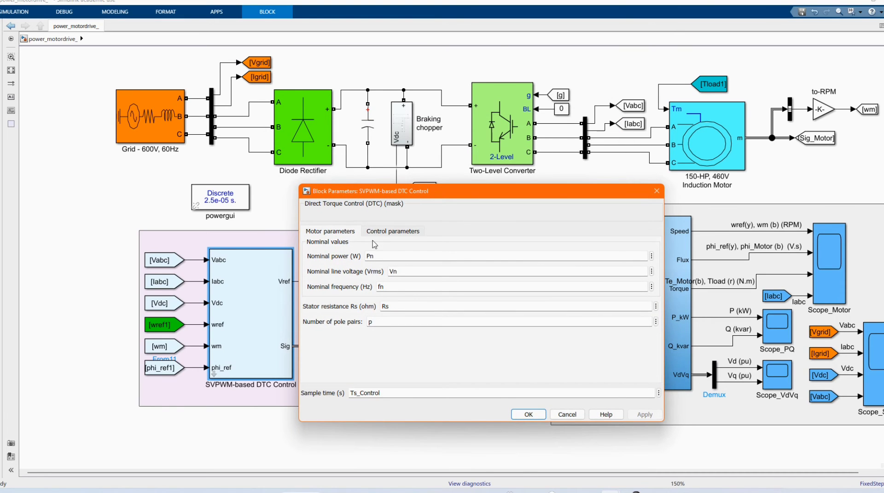
left_click(391, 233)
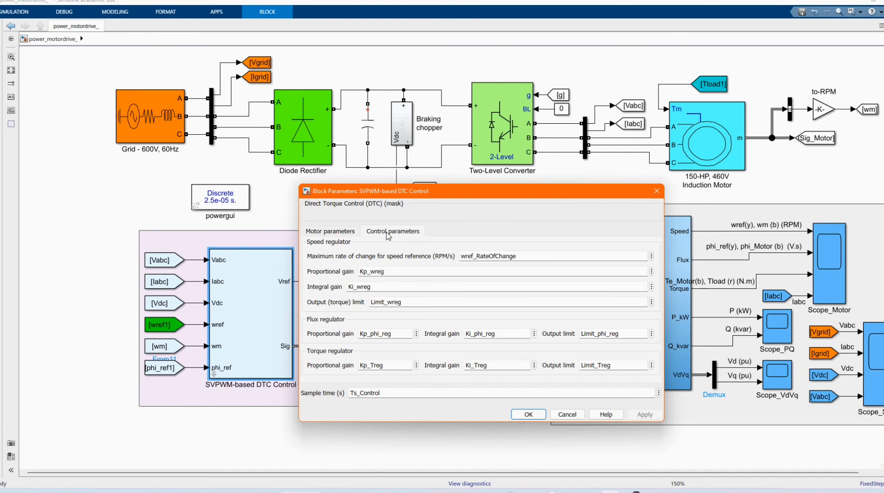
left_click(336, 232)
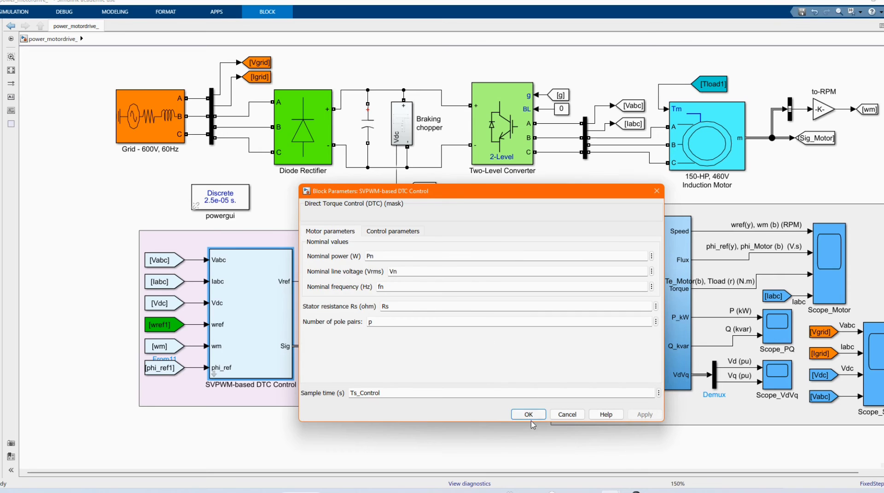
left_click(528, 415)
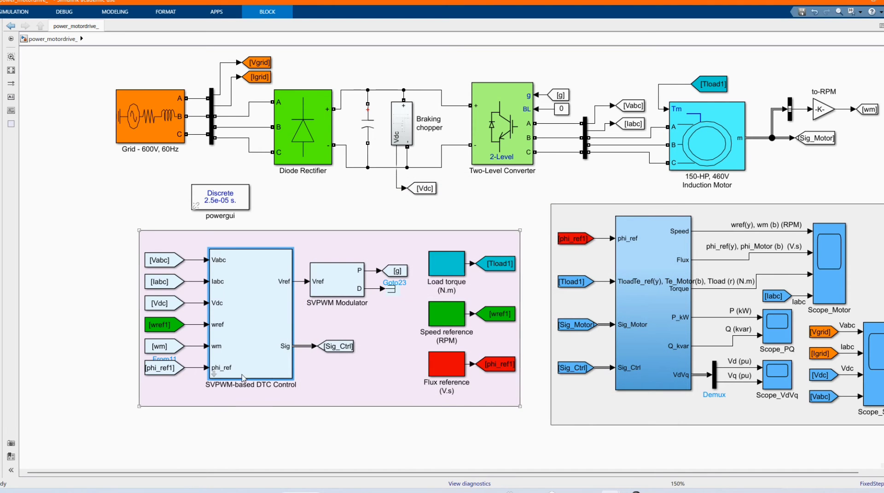
Look inside the SVPWM-based DTC Control subsystem, view the Speed Regulator's parameters, and return to the top-level model.
double_click(214, 375)
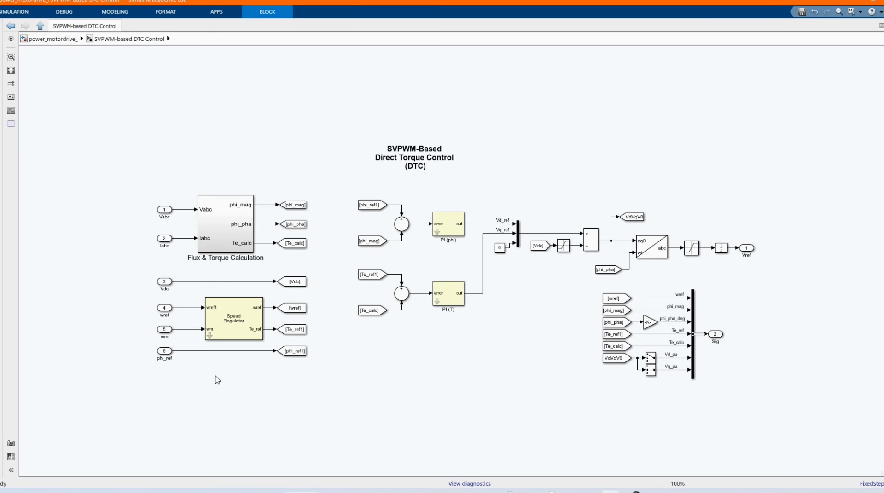
scroll(242, 235, "up", 1)
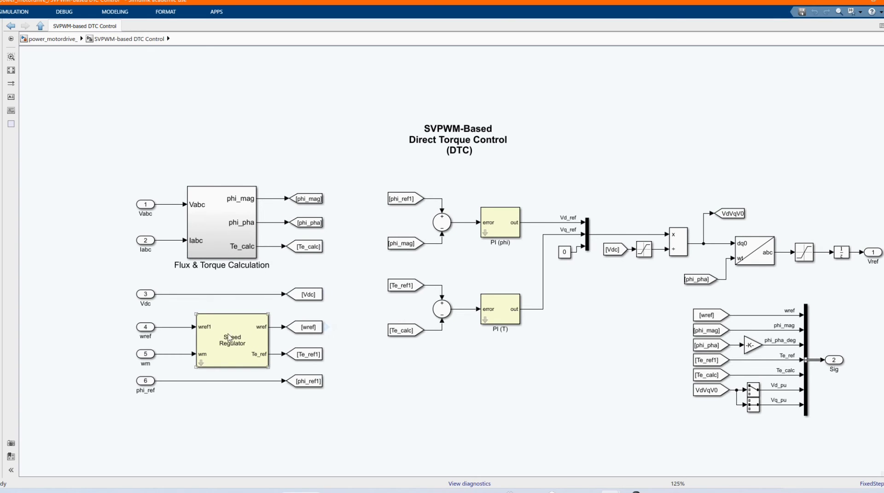
double_click(239, 346)
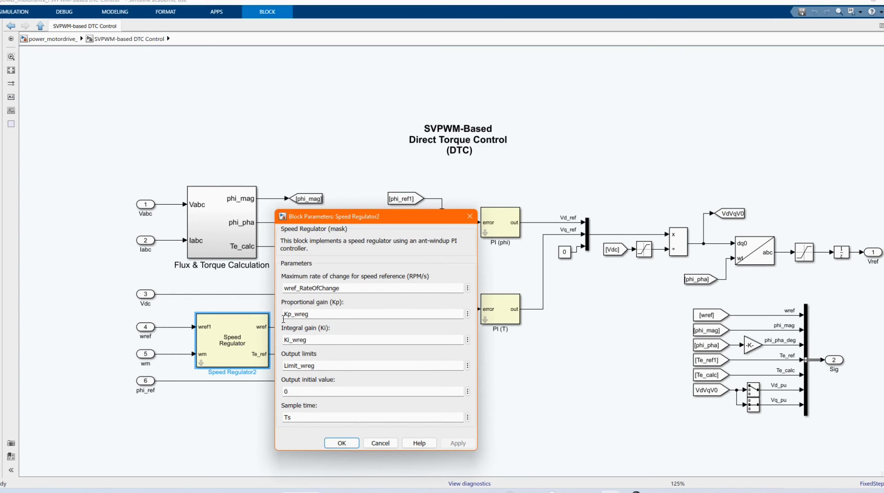
left_click(342, 444)
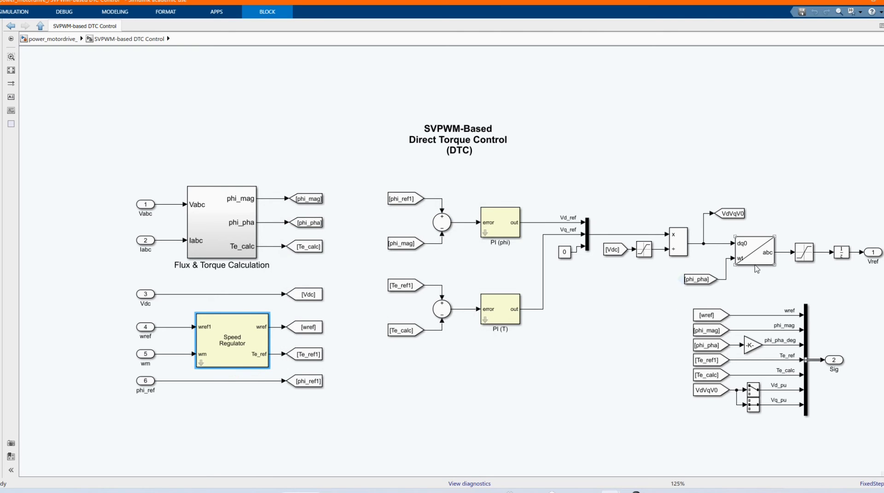
left_click(40, 27)
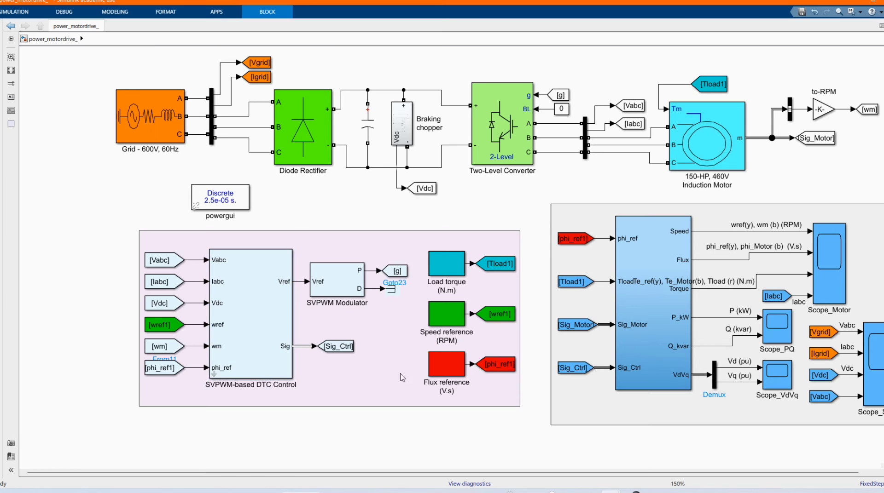
Inspect the SVPWM Modulator and the Vabc and Vdc input tags, and view the DTC Control block's motor parameters again.
left_click(346, 289)
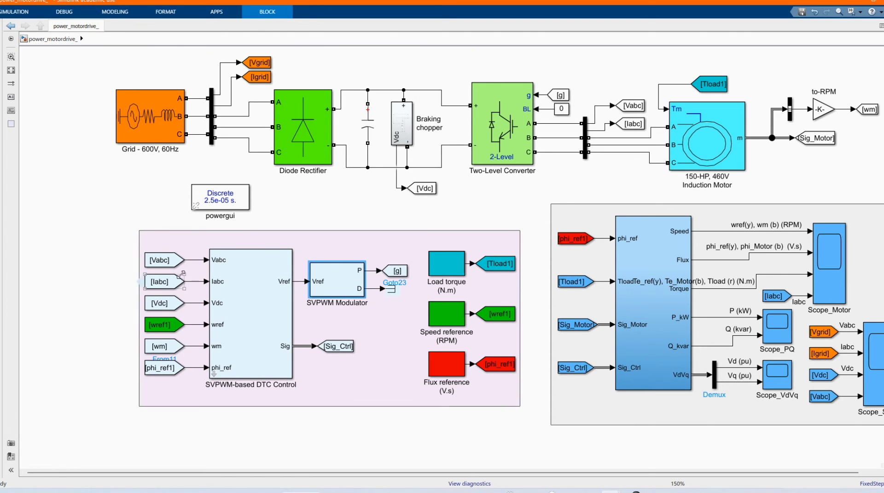
left_click(170, 265)
left_click(162, 305)
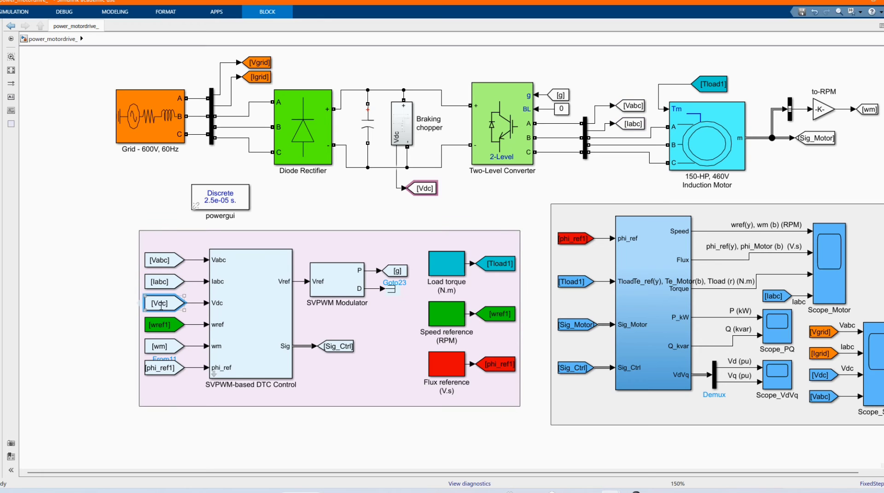
double_click(242, 334)
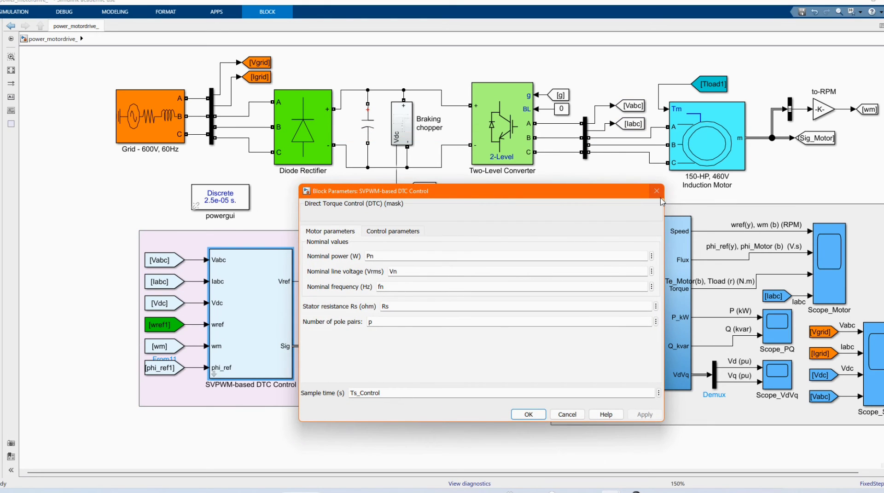
key("Escape")
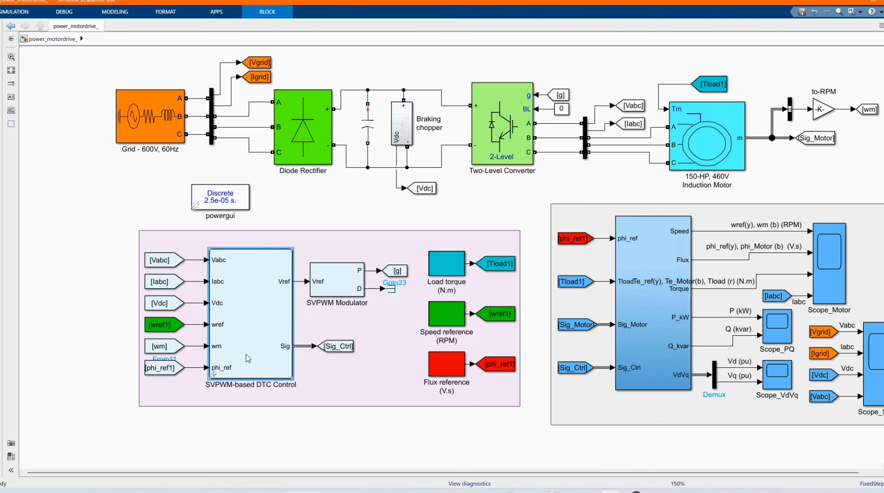
Examine the flux and torque calculation and PI regulator layout inside the DTC Control subsystem, and return to the top-level model.
left_click(213, 374)
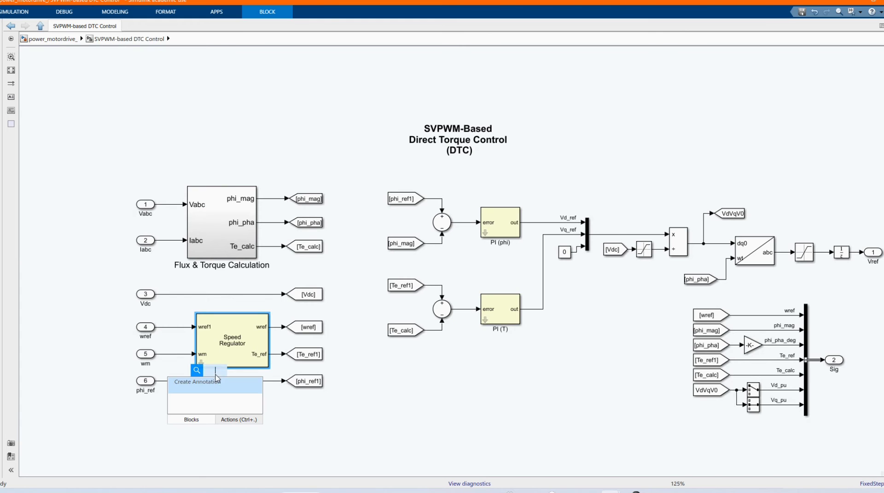
left_click(236, 256)
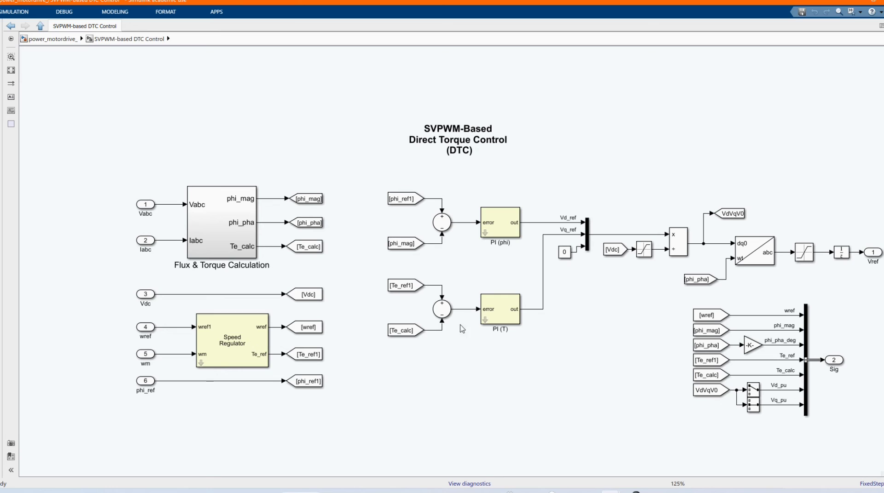
left_click(537, 276)
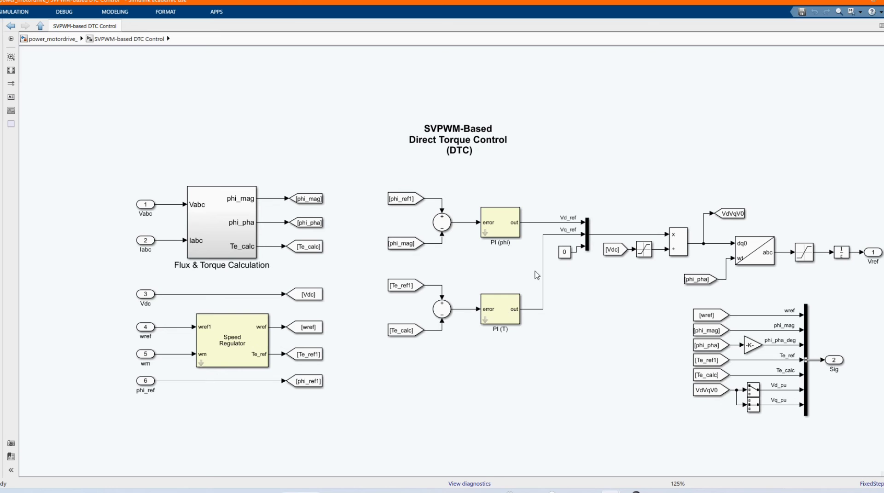
left_click(40, 25)
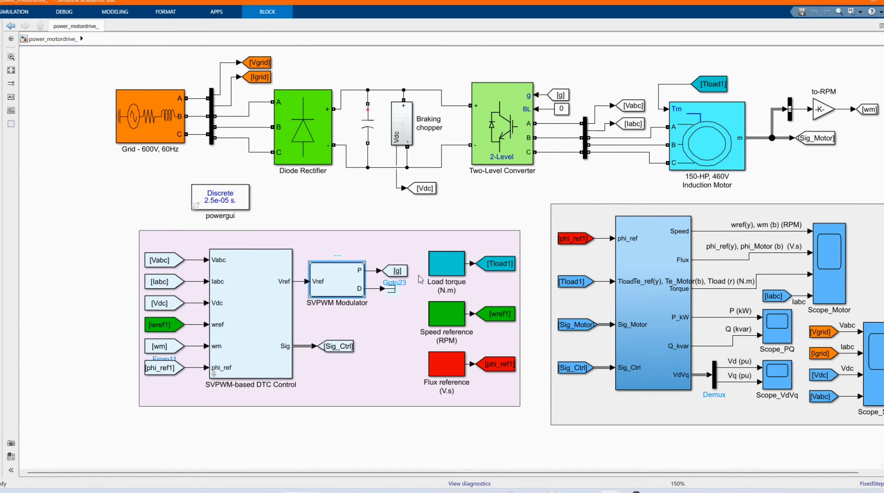
View the time and amplitude parameters of the Speed reference and Flux reference blocks.
double_click(450, 316)
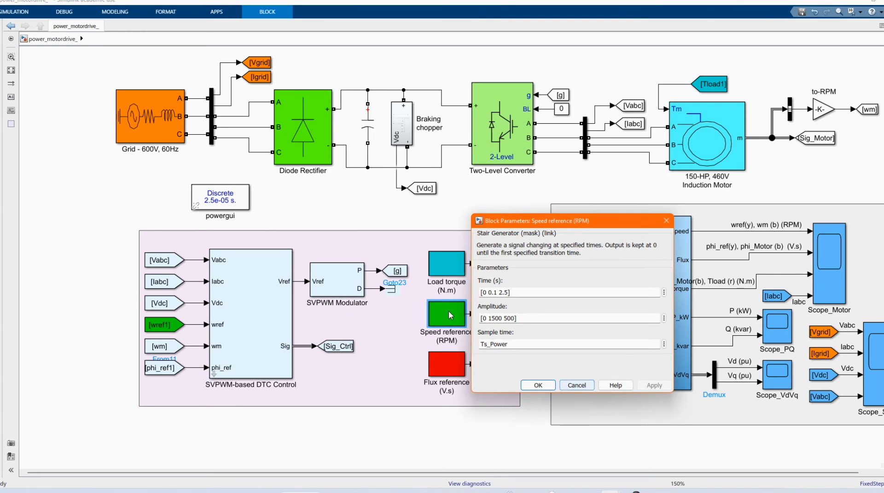
left_click(538, 385)
double_click(442, 365)
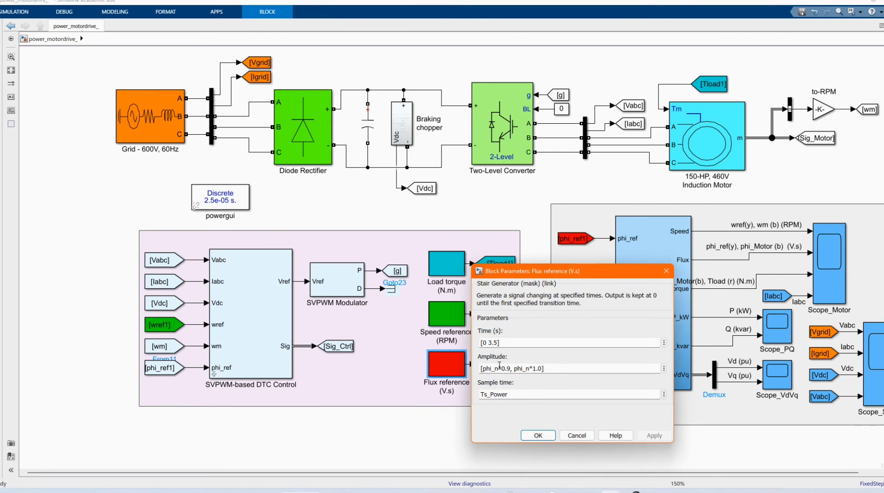
left_click(537, 435)
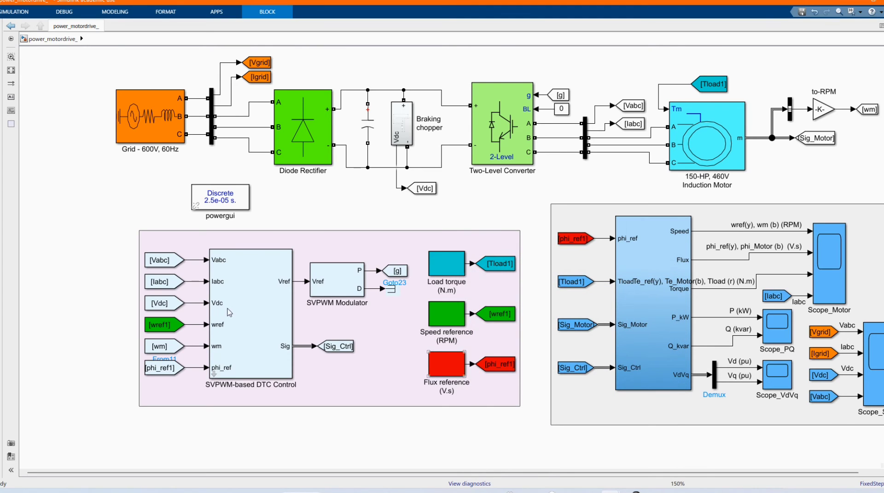
left_click(414, 340)
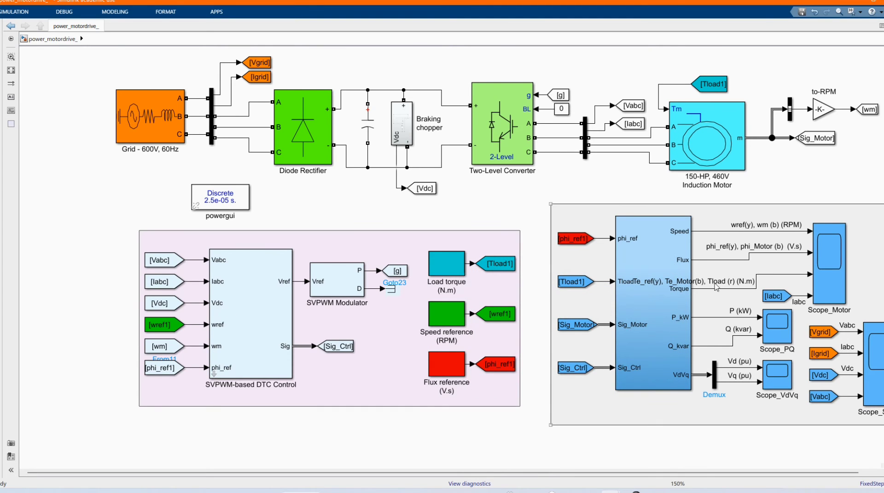
Trace the phi_ref1, Tload1, Sig_Motor and Sig_Ctrl tags feeding the measurement subsystem back to their sources.
left_click(574, 238)
left_click(575, 282)
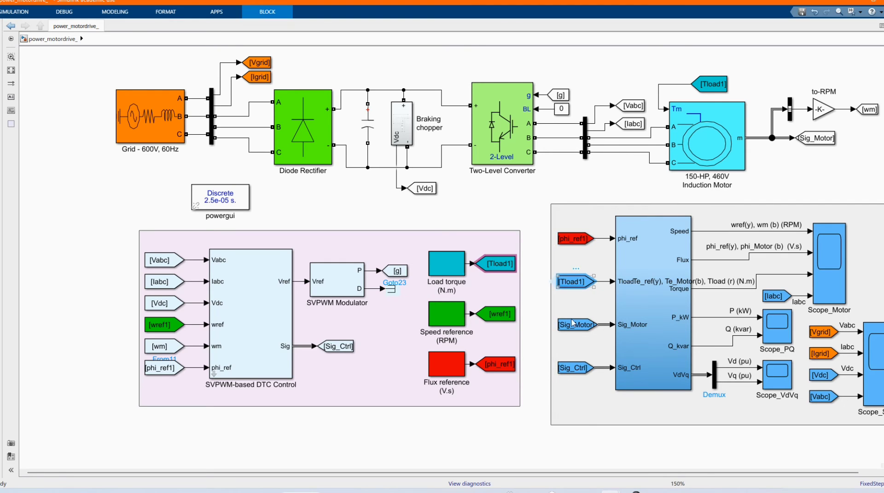
left_click(579, 329)
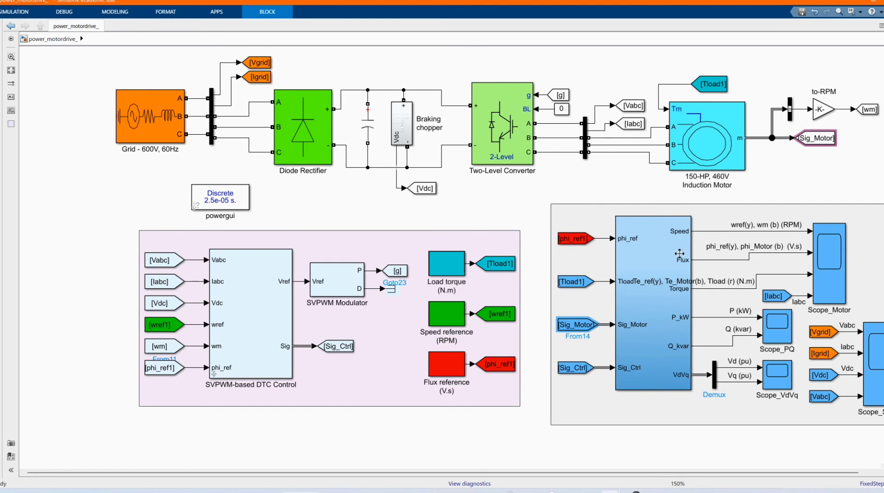
left_click(571, 370)
left_click(552, 396)
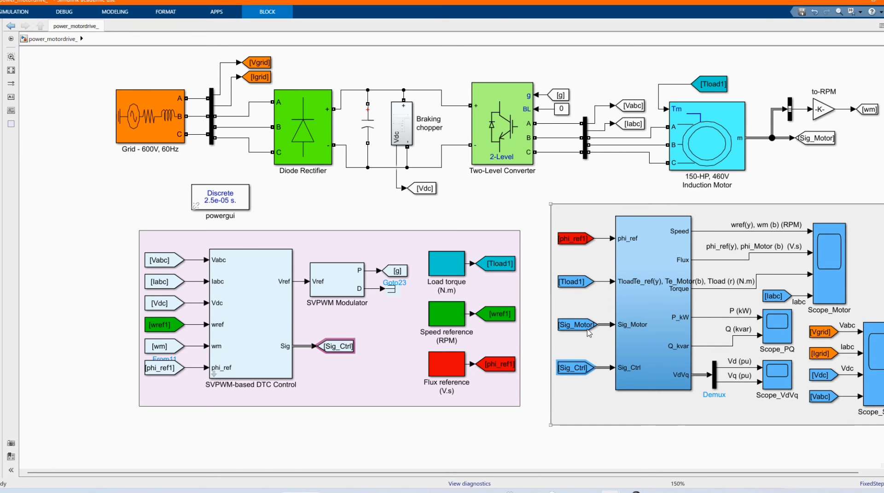
Trace the Vgrid, Igrid and Vdc tags feeding Scope_Suppply back to their sources in the power circuit.
scroll(587, 330, "down", 2)
scroll(814, 351, "up", 2)
left_click(688, 319)
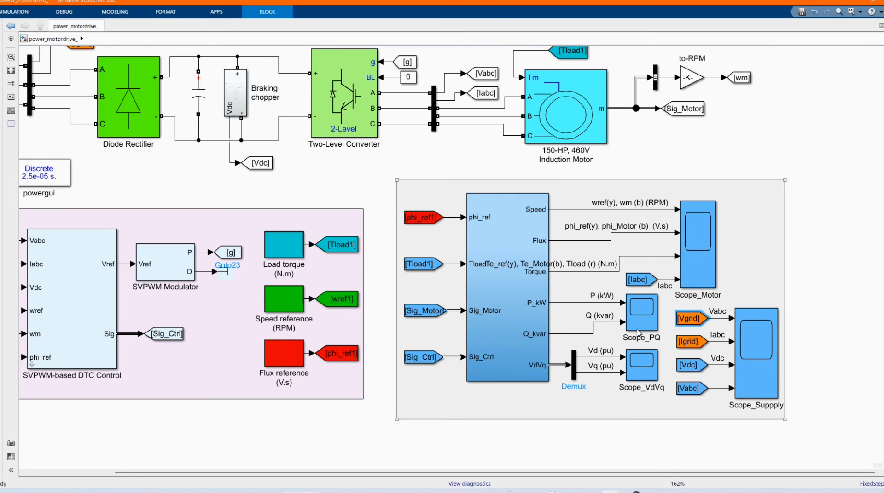
scroll(292, 201, "down", 1)
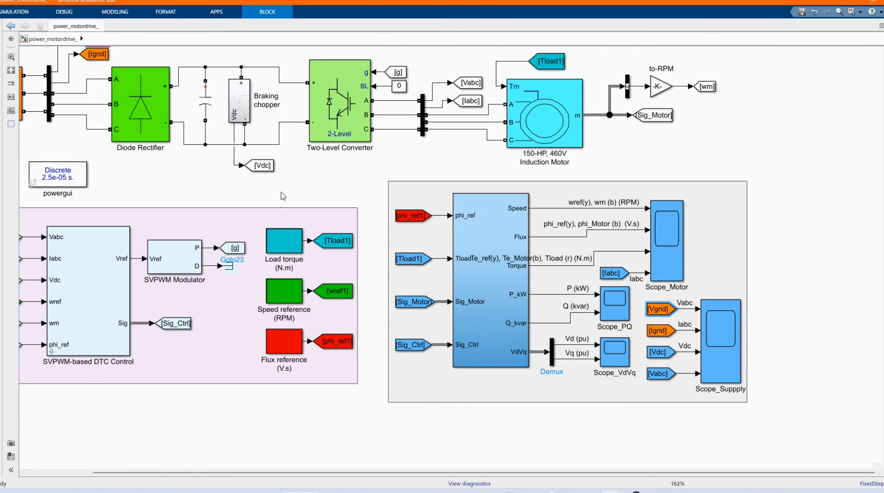
left_click(662, 331)
key("alt+1")
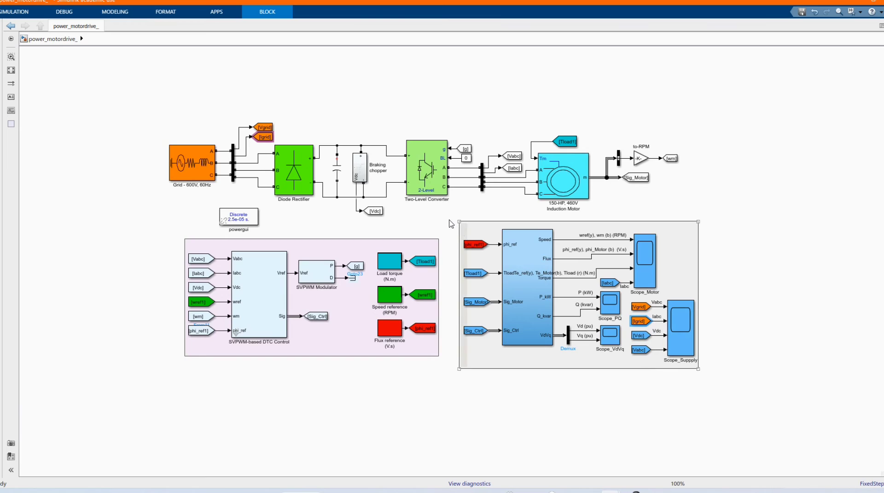
scroll(459, 221, "up", 5)
left_click(737, 395)
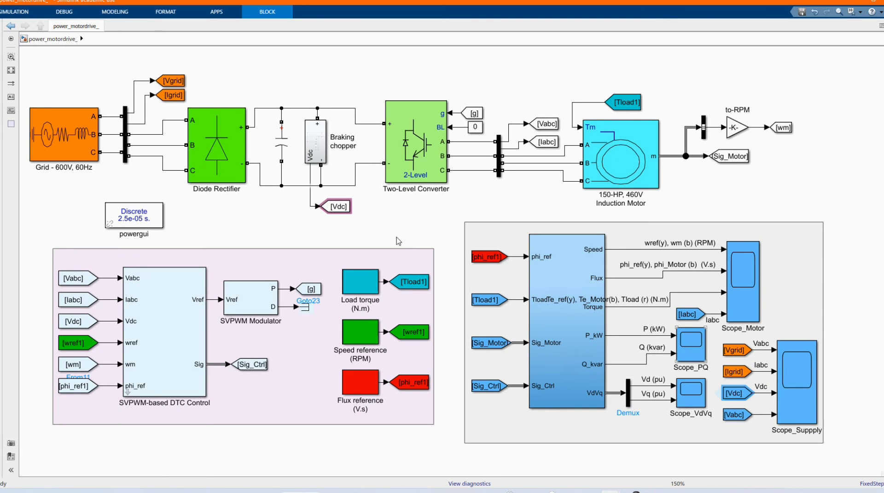
Trace the Vabc tag feeding Scope_Suppply back to its source at the converter output and point out the powergui block.
left_click(736, 418)
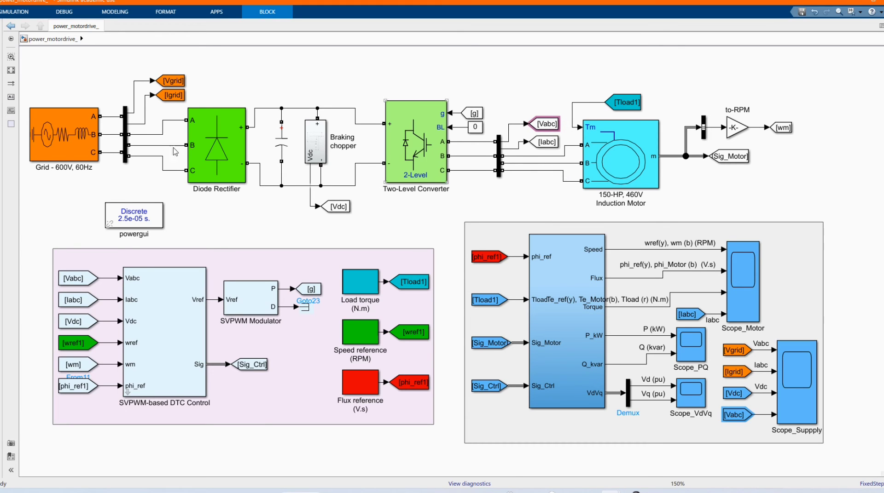
left_click(11, 70)
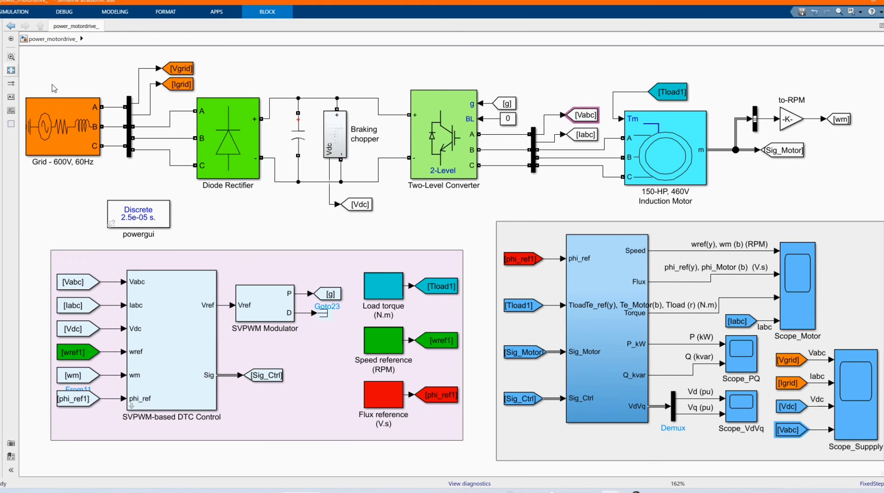
left_click(450, 205)
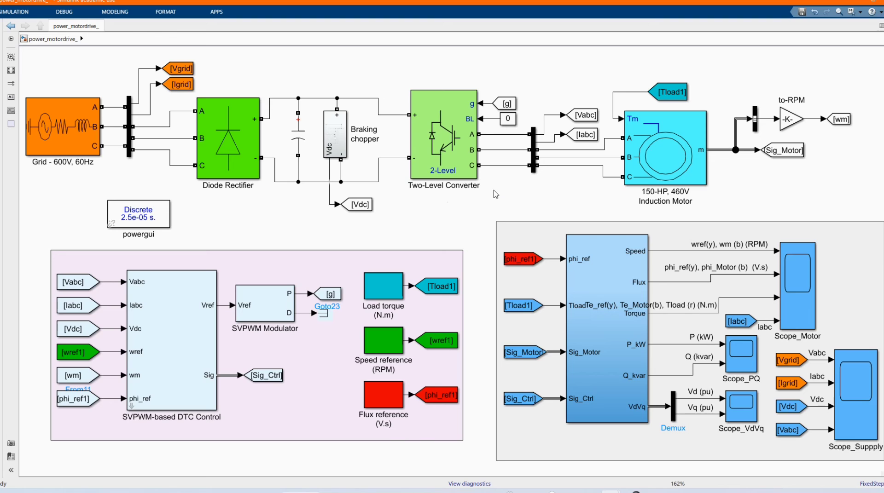
left_click(145, 216)
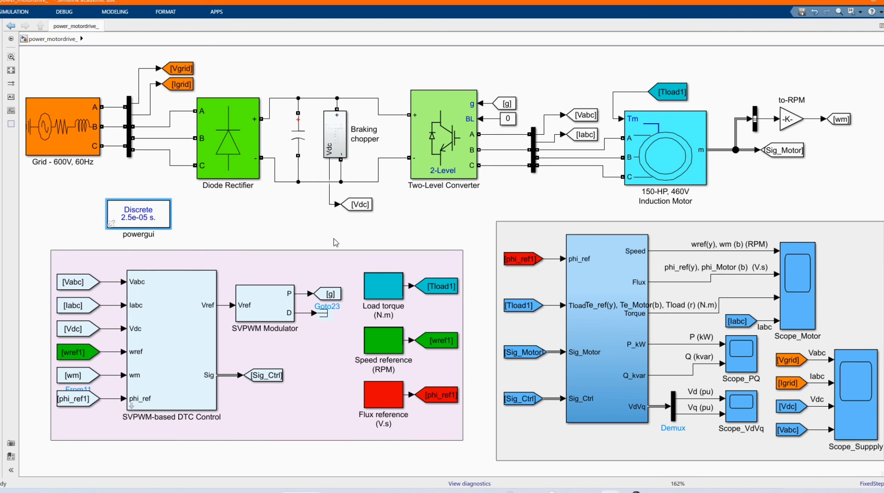
left_click(309, 221)
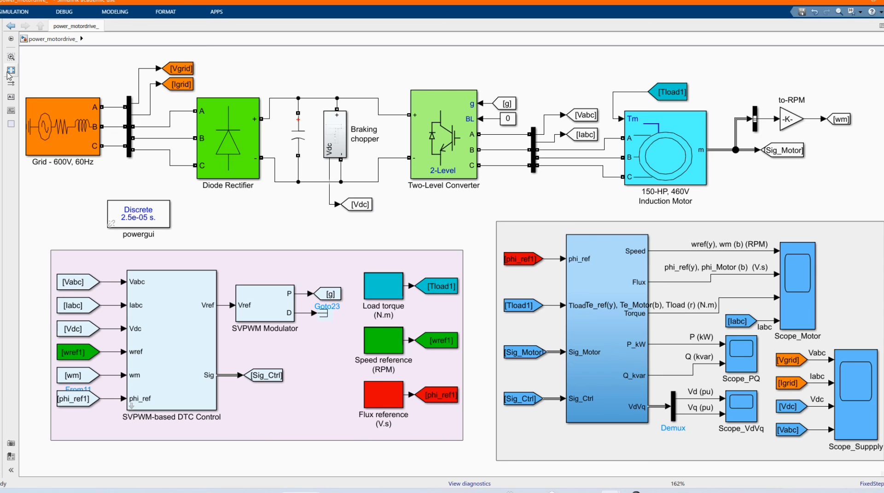
Run the motor drive simulation and close the Scope_Motor and Scope_Suppply windows.
left_click(15, 14)
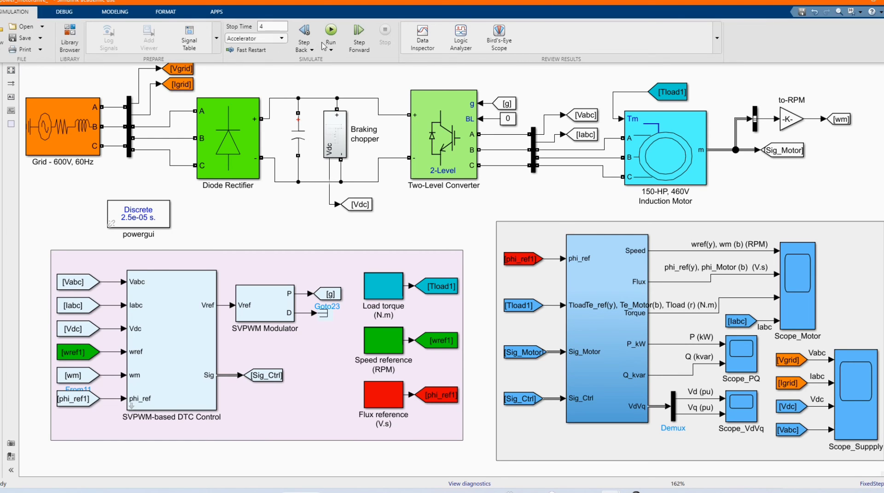
left_click(335, 32)
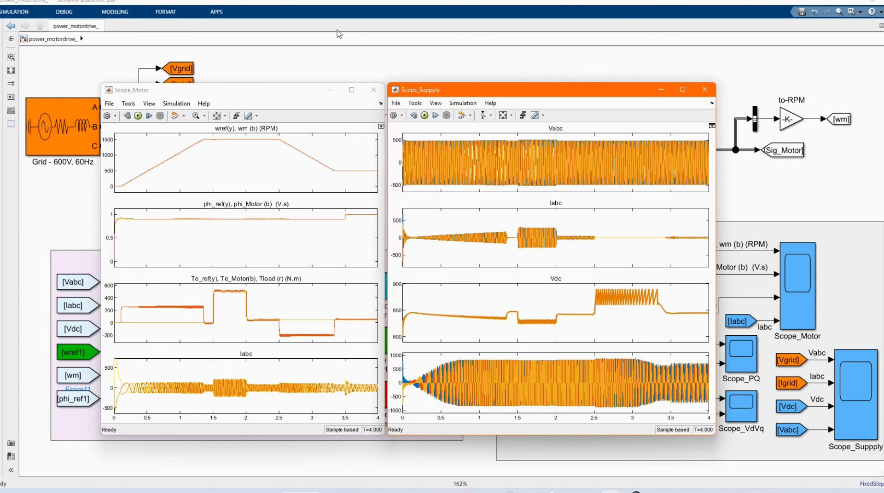
left_click(373, 90)
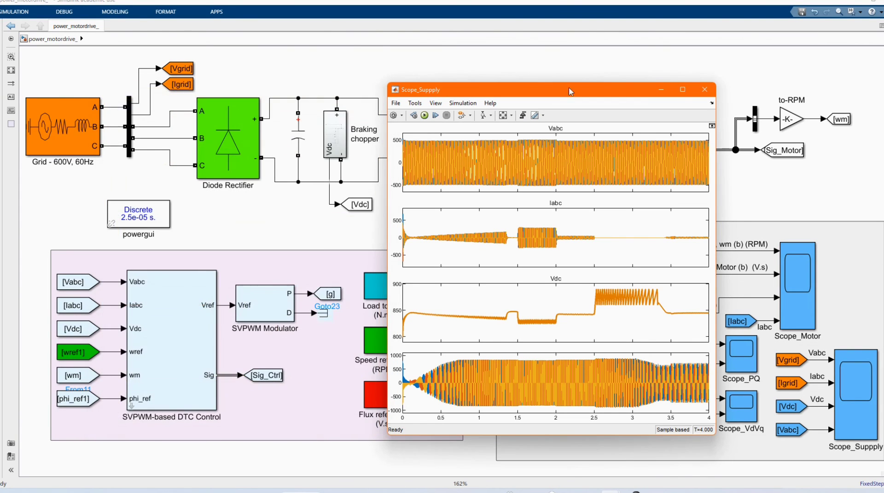
left_click(704, 90)
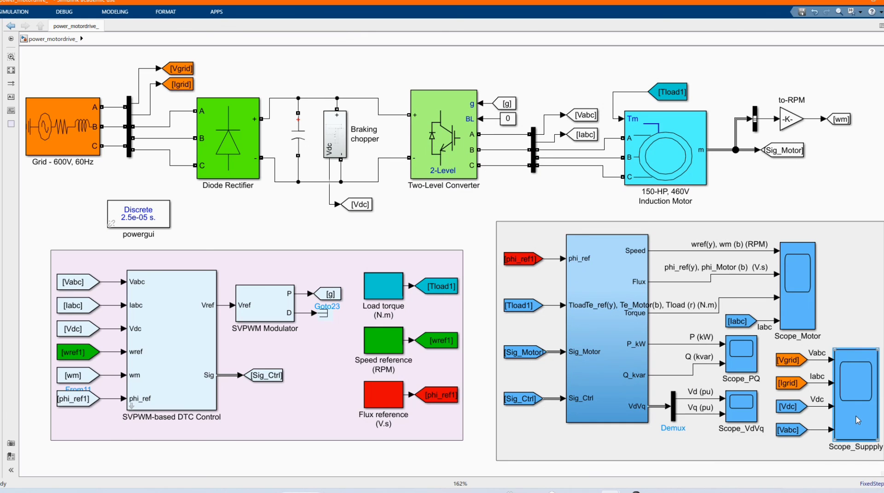
Inspect the converter voltage waveform in Scope_Suppply over about 2.046 to 2.051 s, and restore the full time range.
double_click(857, 420)
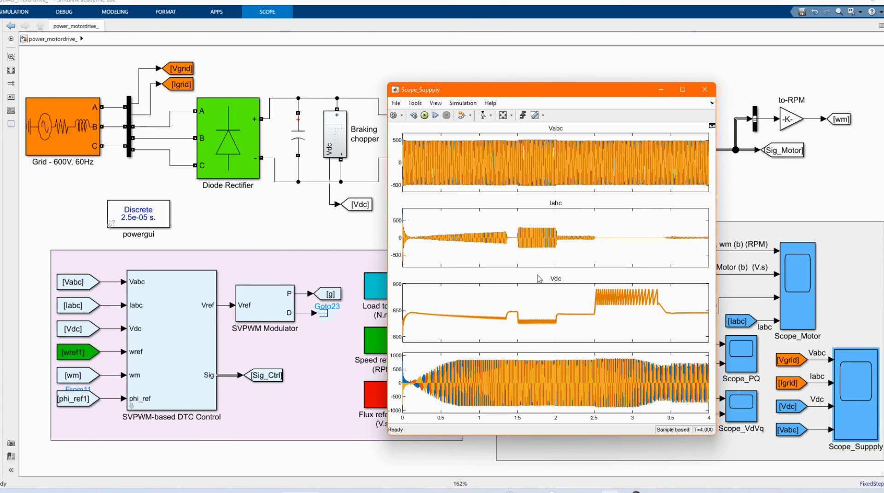
left_click(789, 429)
left_click_drag(535, 387, 583, 386)
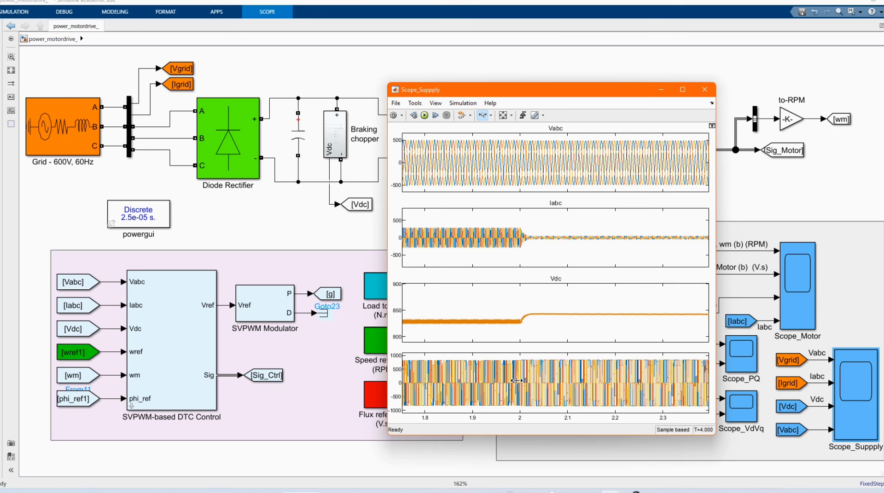
mouse_move(515, 380)
left_mouse_down()
mouse_move(575, 380)
mouse_move(525, 377)
left_mouse_up()
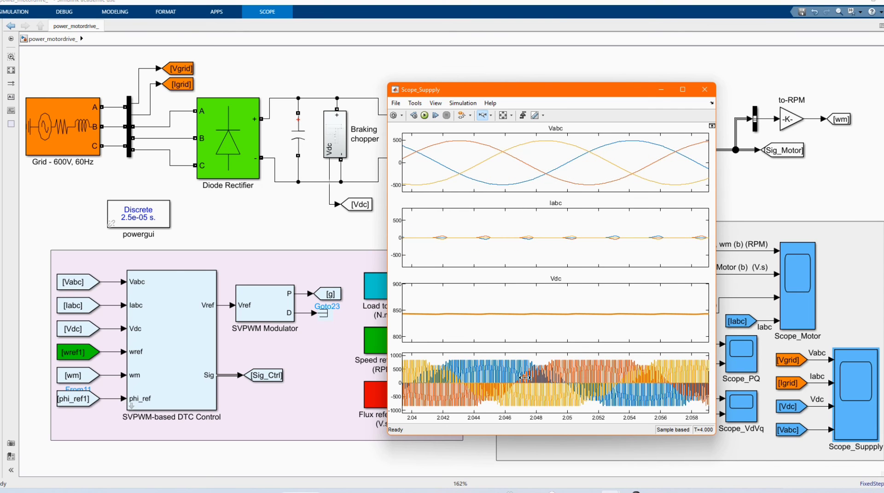
left_click_drag(593, 367, 501, 367)
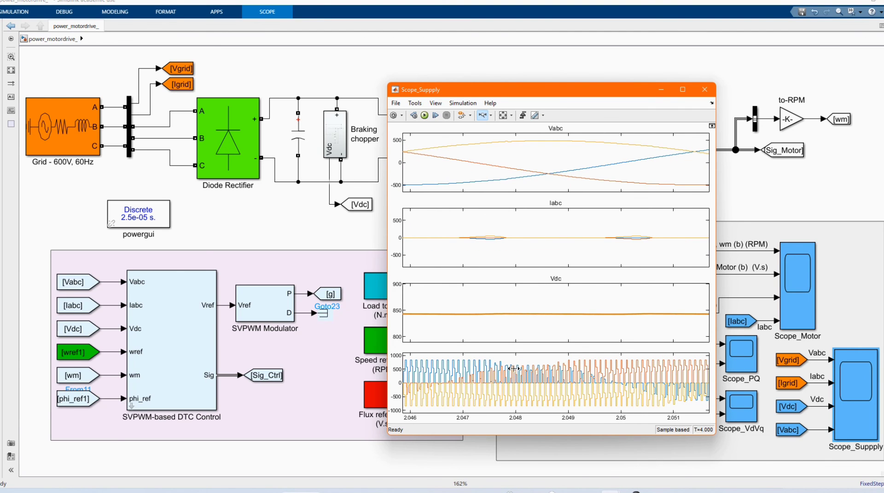
left_click(503, 115)
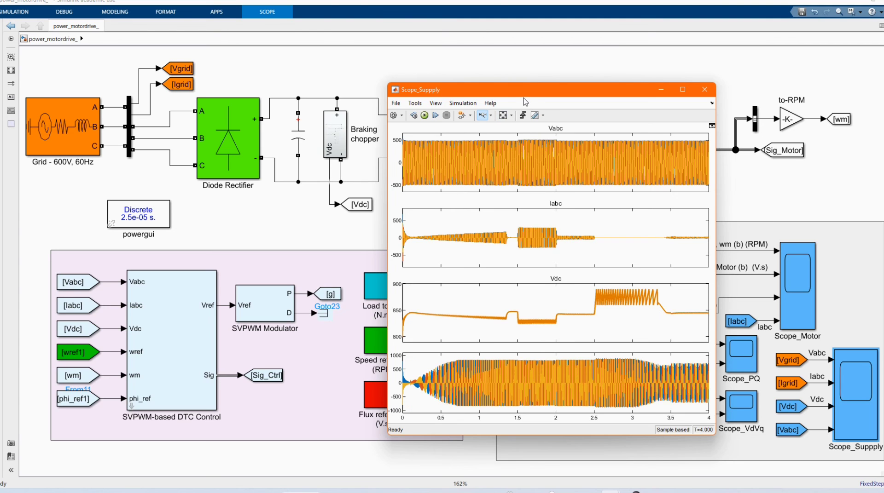
Move the Scope_Suppply window clear of the measurement blocks and inspect Iabc over about 1.62 to 1.68 s, and restore the full range.
left_click_drag(528, 91, 326, 116)
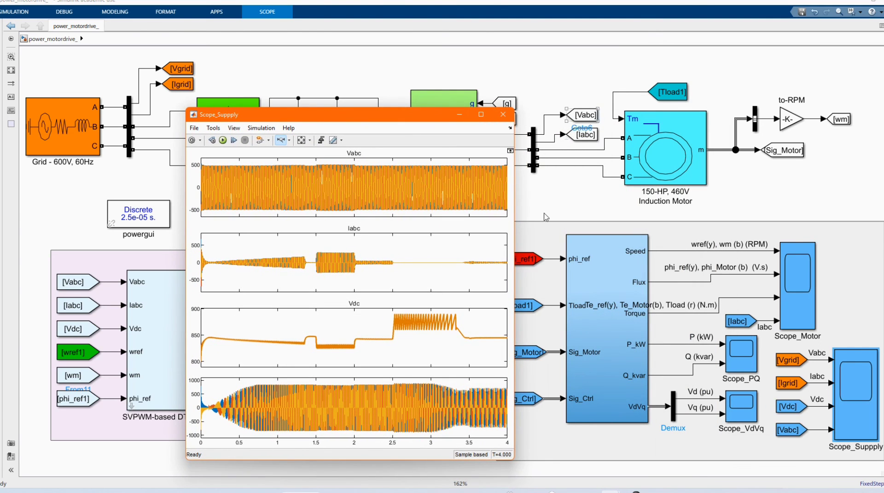
left_click(793, 413)
left_click(314, 262)
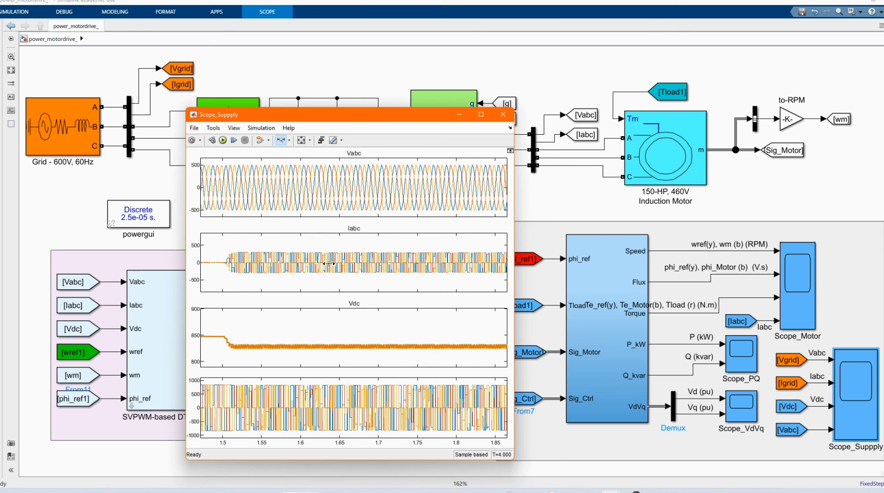
left_click(313, 263)
left_click(313, 263)
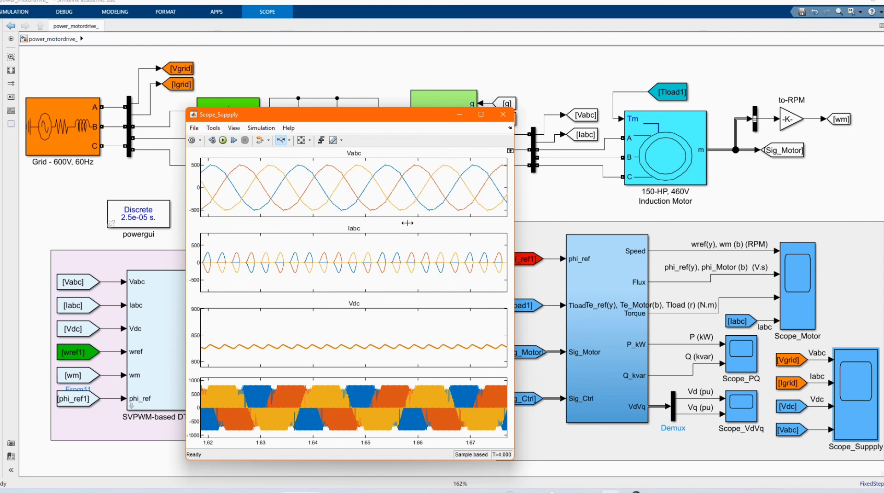
double_click(359, 256)
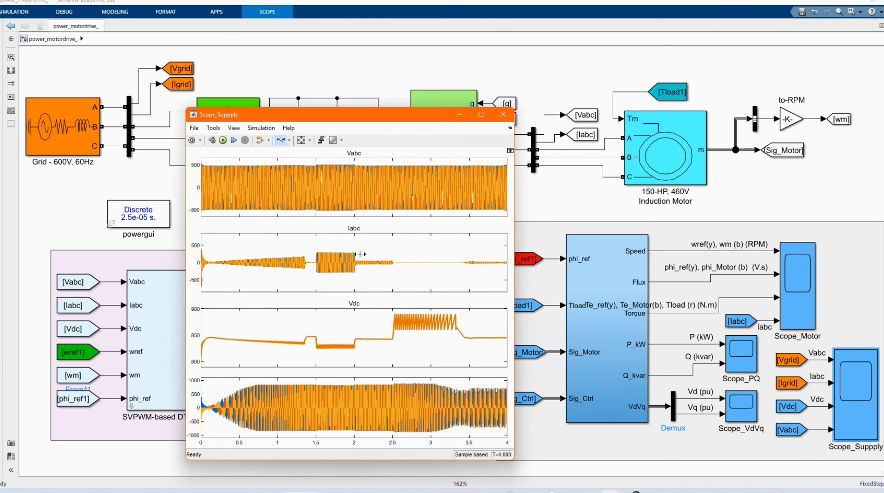